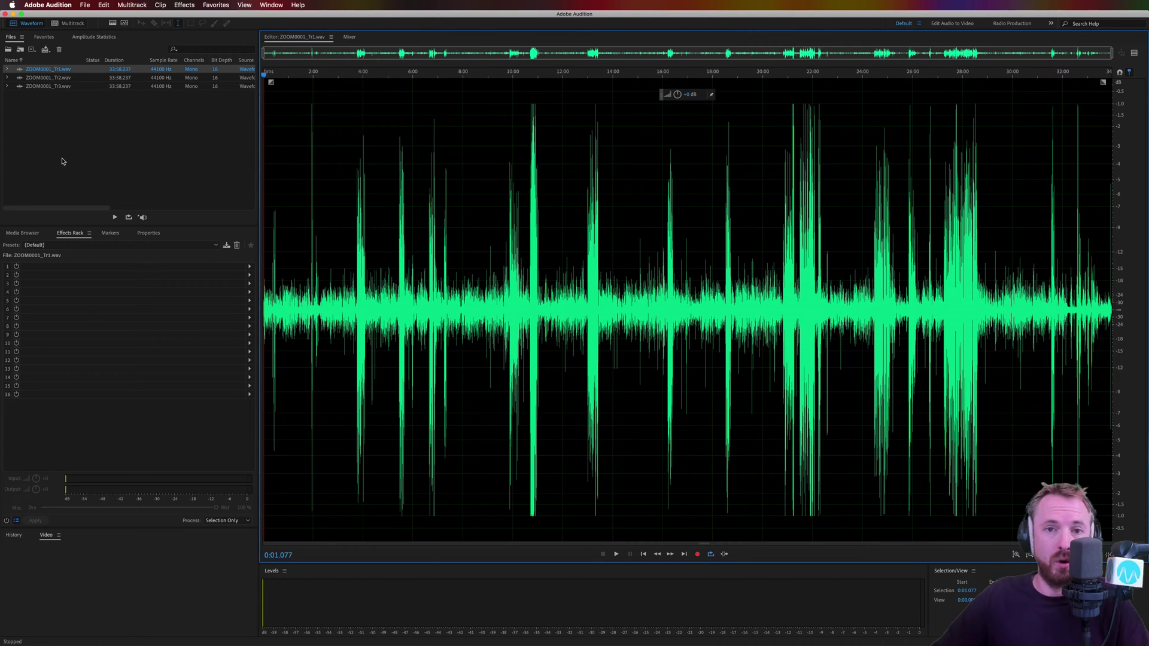
Play back the first track around 3:46 and 3:21 to check the speech
click(358, 248)
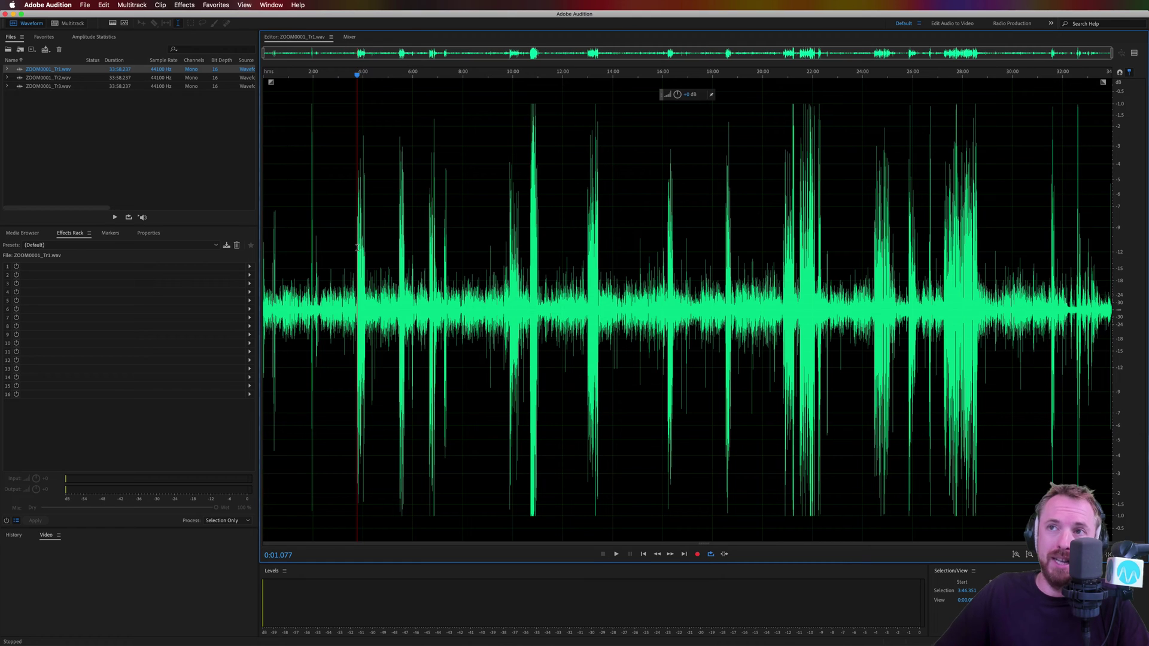
key(space)
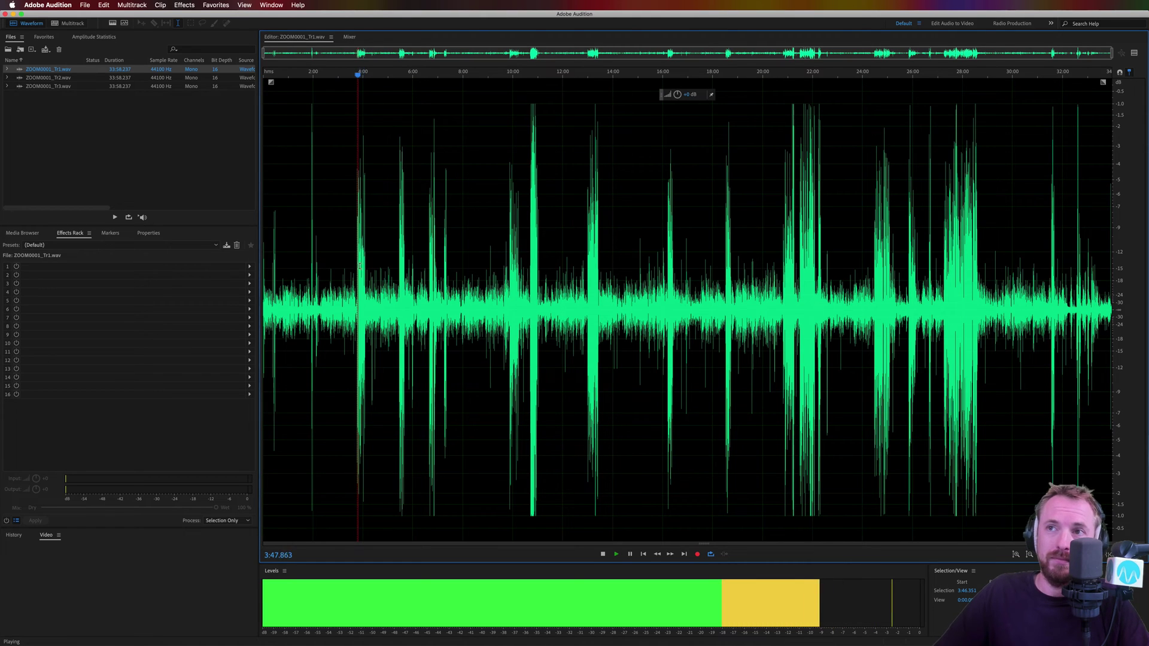
key(space)
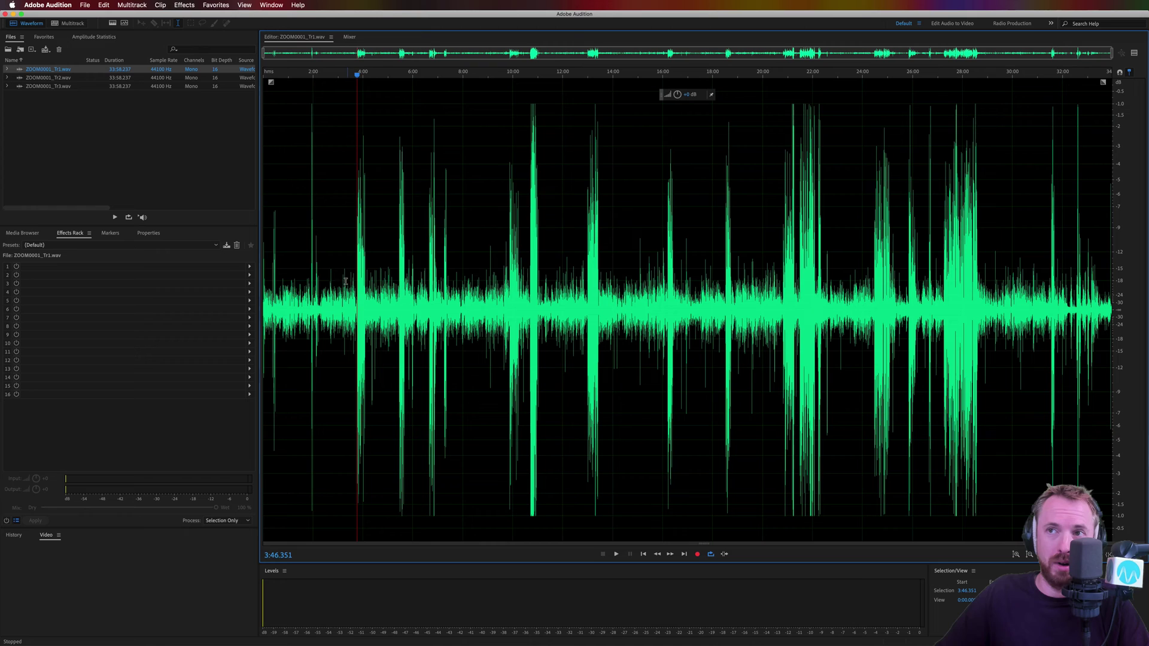
click(346, 275)
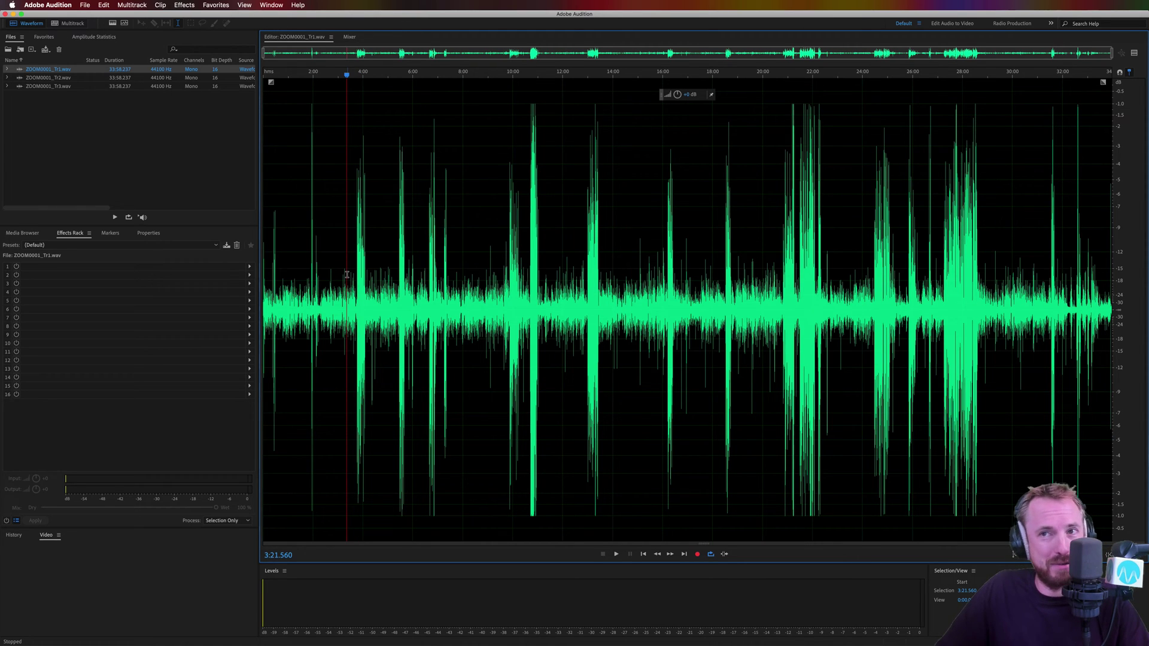
key(space)
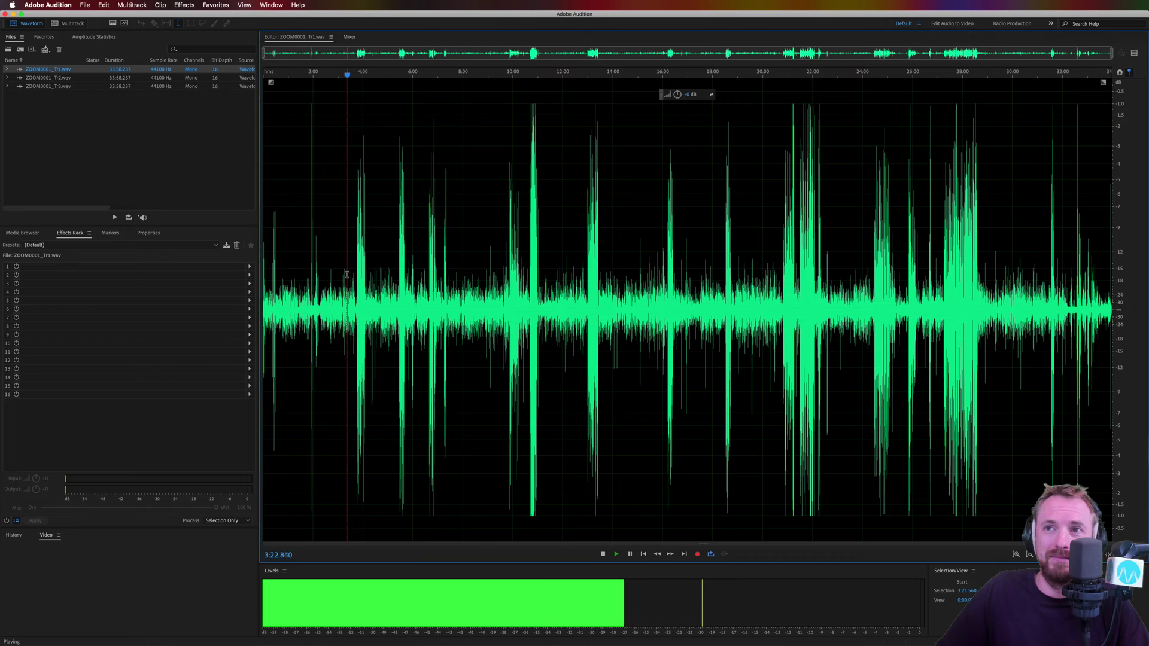
key(space)
Open ZOOM0001_Tr2.wav and listen around 3:11 and 2:48
double_click(42, 79)
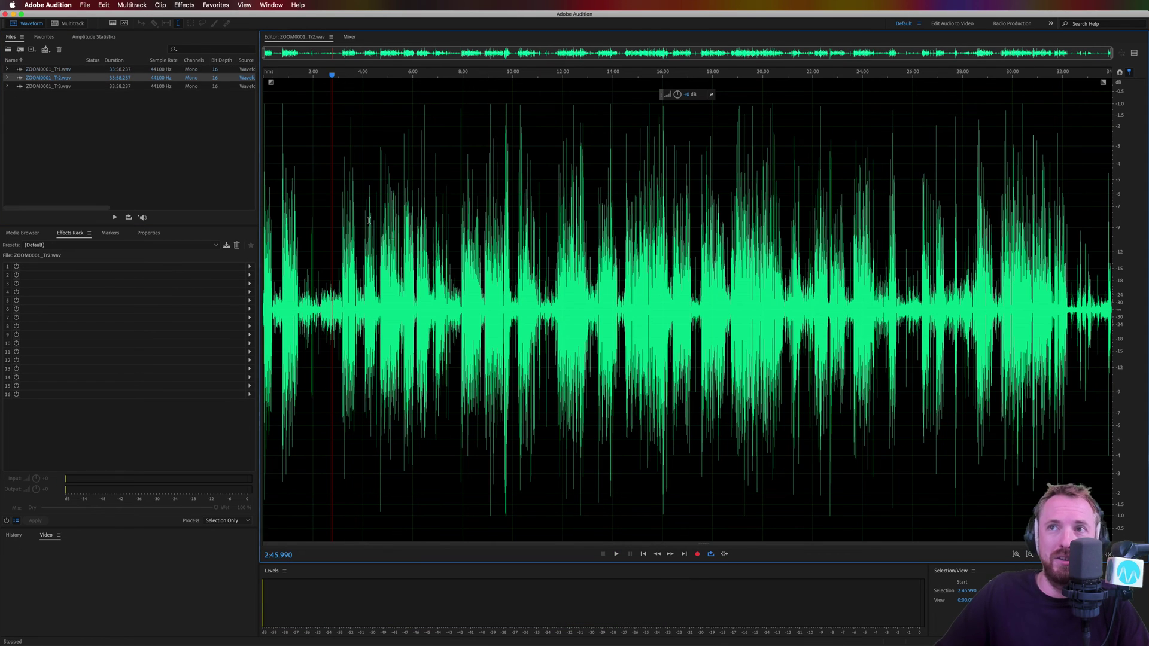
click(343, 226)
key(space)
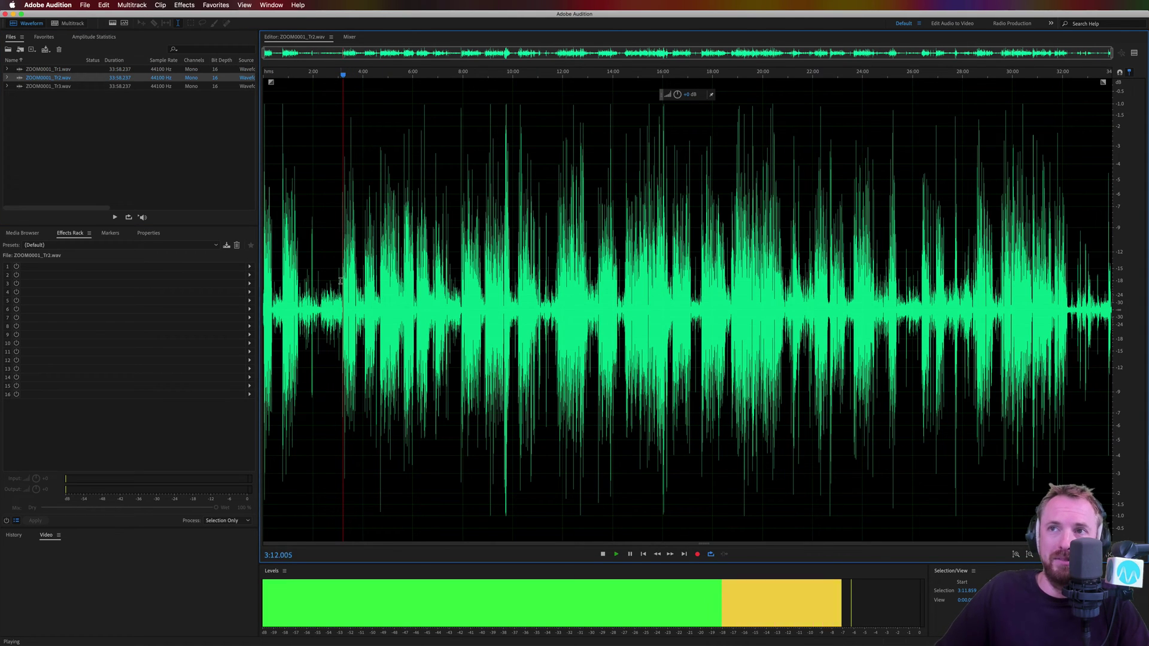
key(space)
click(332, 280)
key(space)
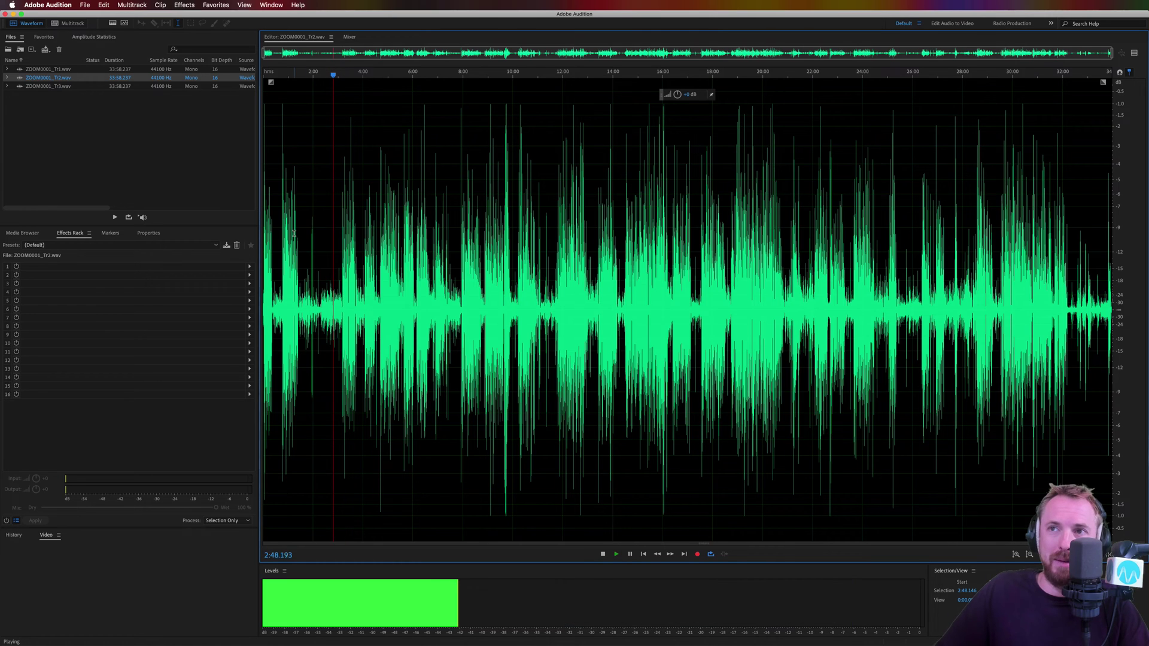
Open ZOOM0001_Tr3.wav and listen to a few spots, including around 5:40
double_click(48, 86)
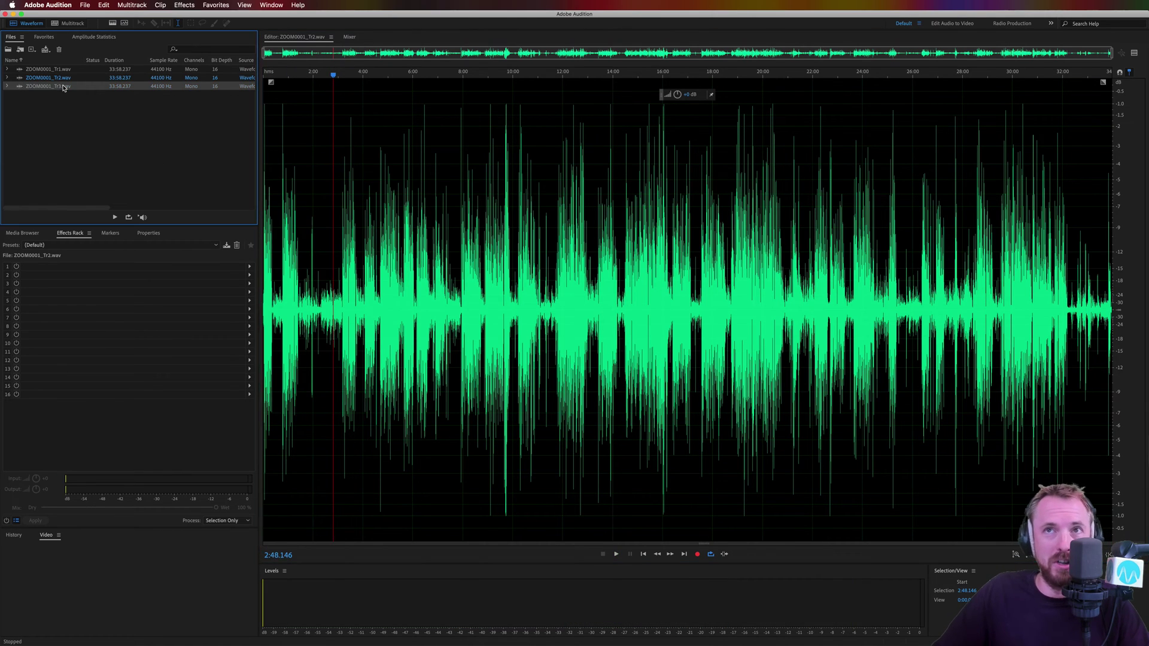
click(343, 158)
click(449, 263)
key(space)
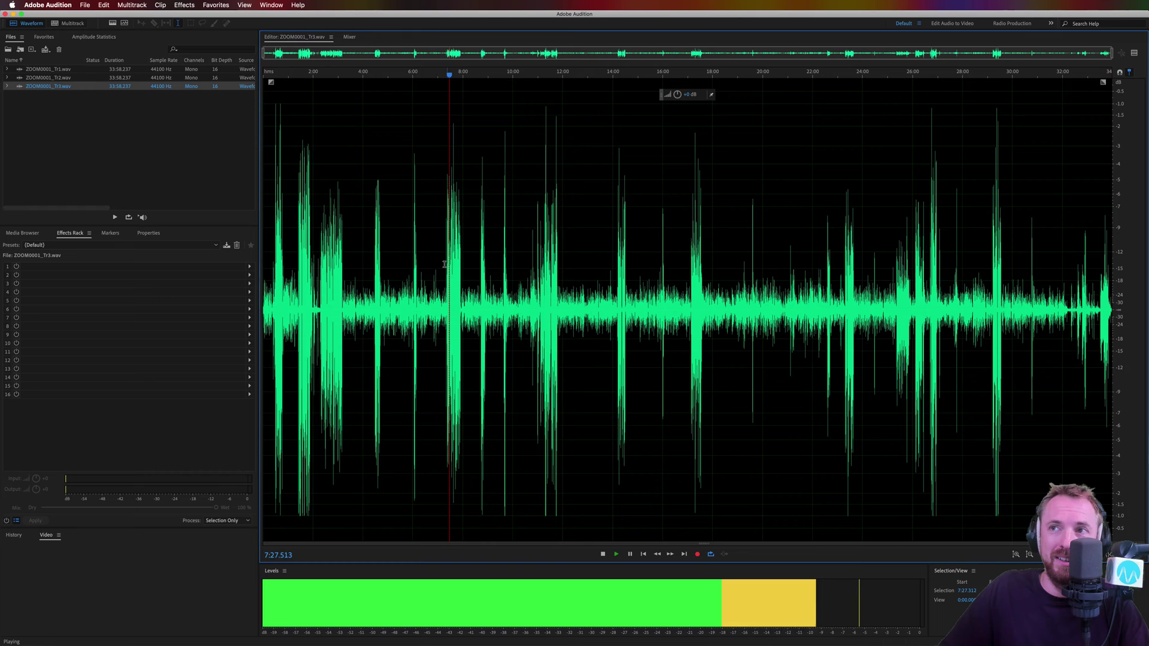
key(space)
click(405, 290)
key(space)
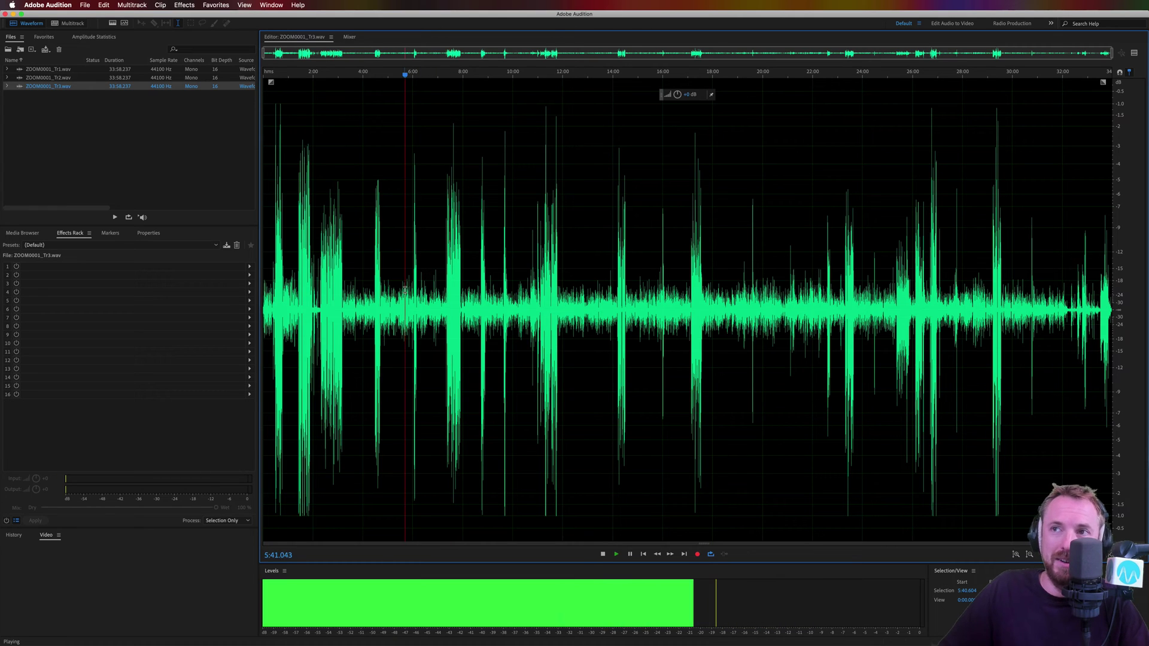
key(space)
Scan a short Tr1 range near 4:40 in Amplitude Statistics: peak -14.59 dB, RMS -33.34 dB
double_click(49, 70)
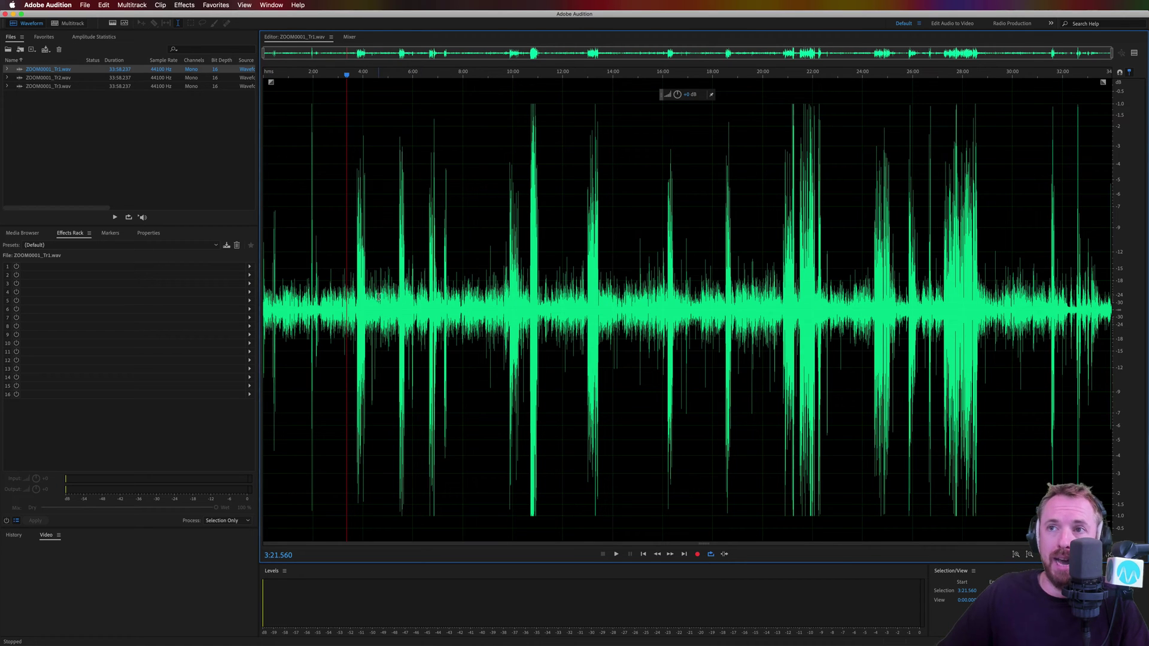
drag(379, 295, 397, 292)
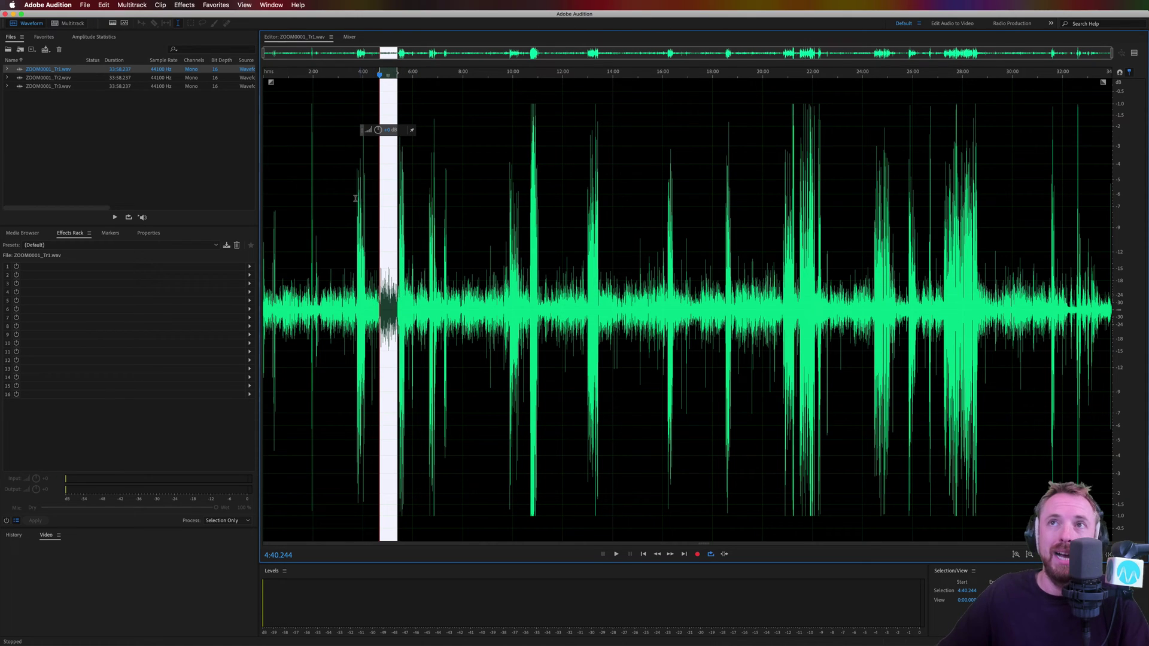
click(272, 4)
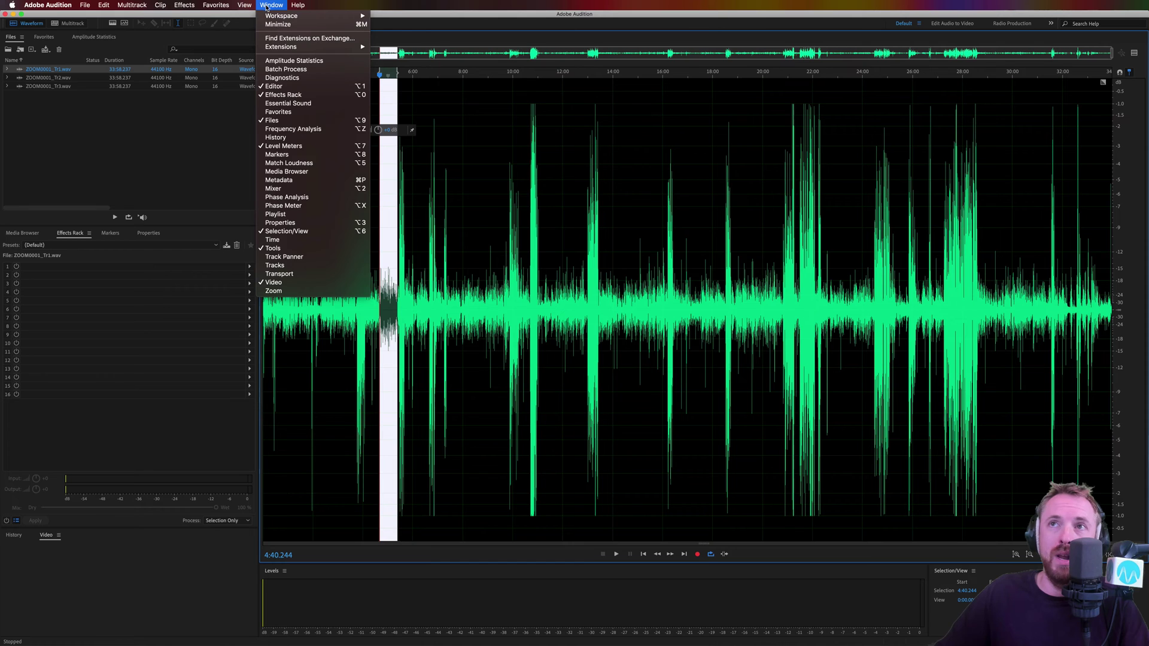
click(293, 60)
click(26, 215)
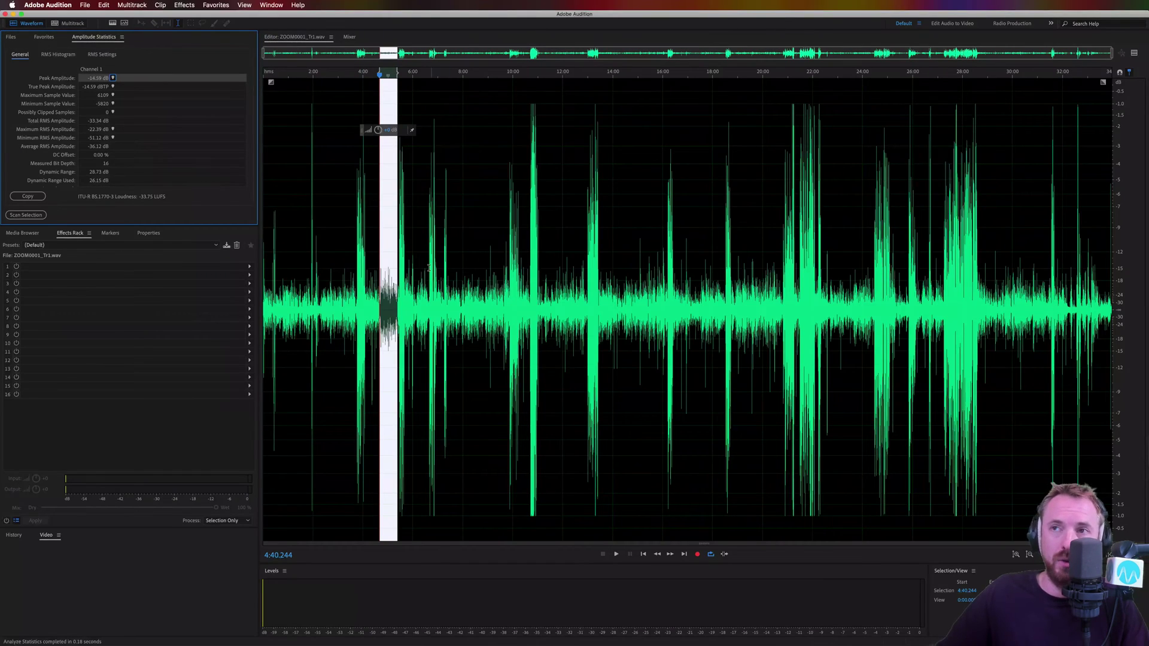
double_click(410, 239)
Select 3:35–6:30 and apply Dynamics at (Default) with AutoGate on at -15 dB threshold
drag(353, 243, 427, 239)
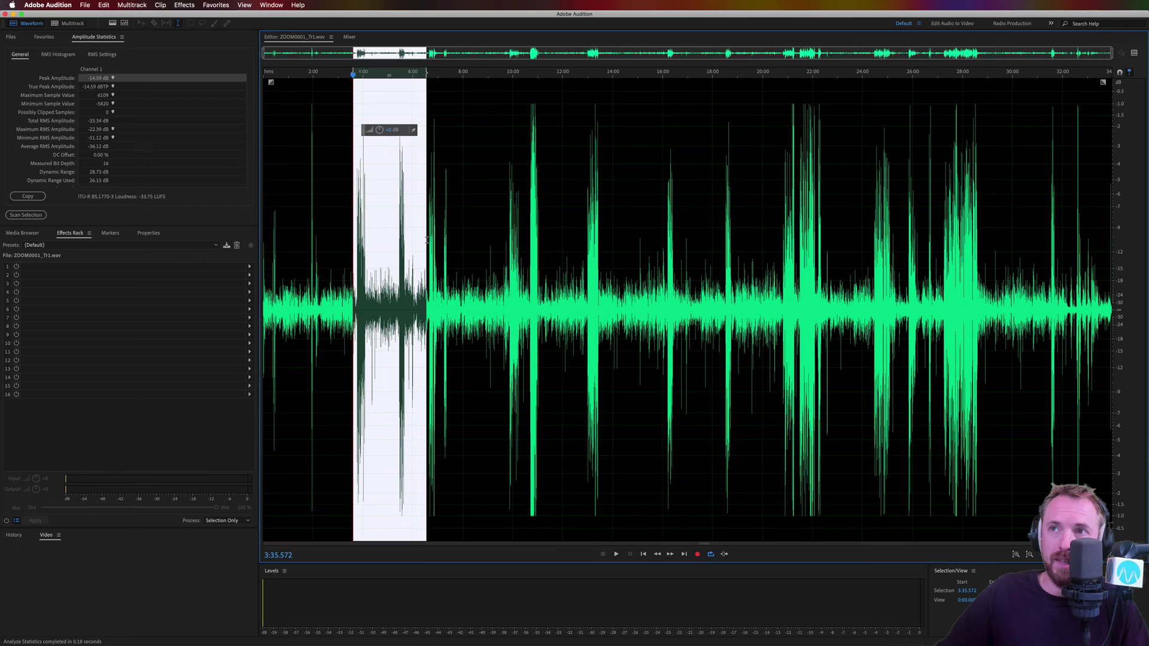
click(194, 7)
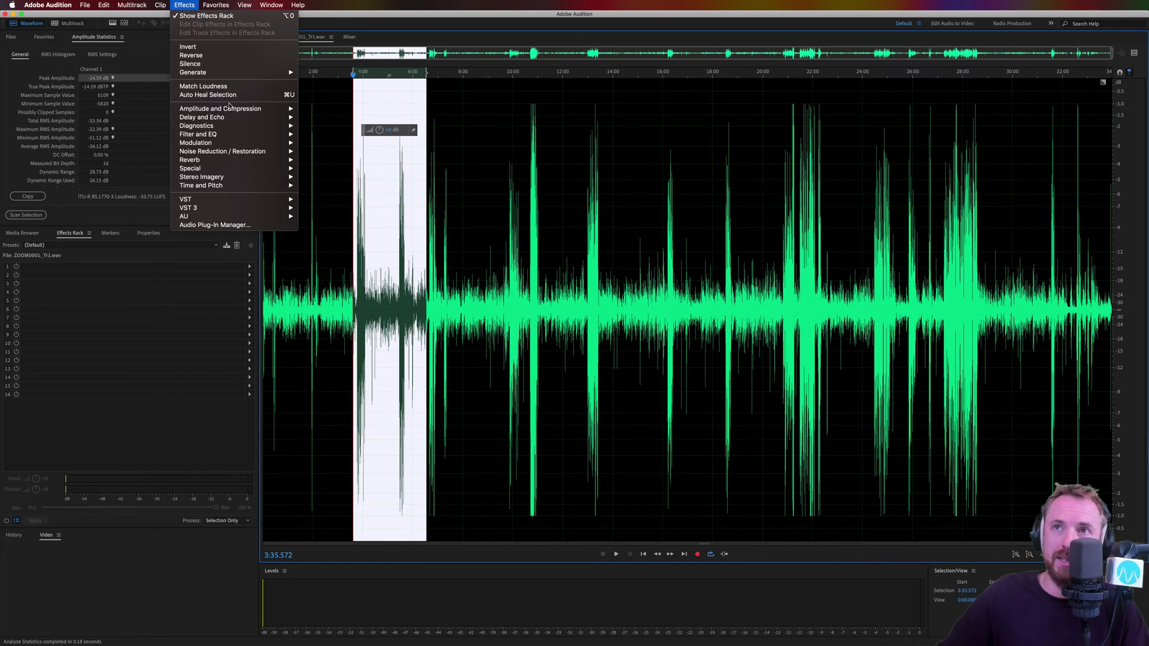
mouse_move(234, 112)
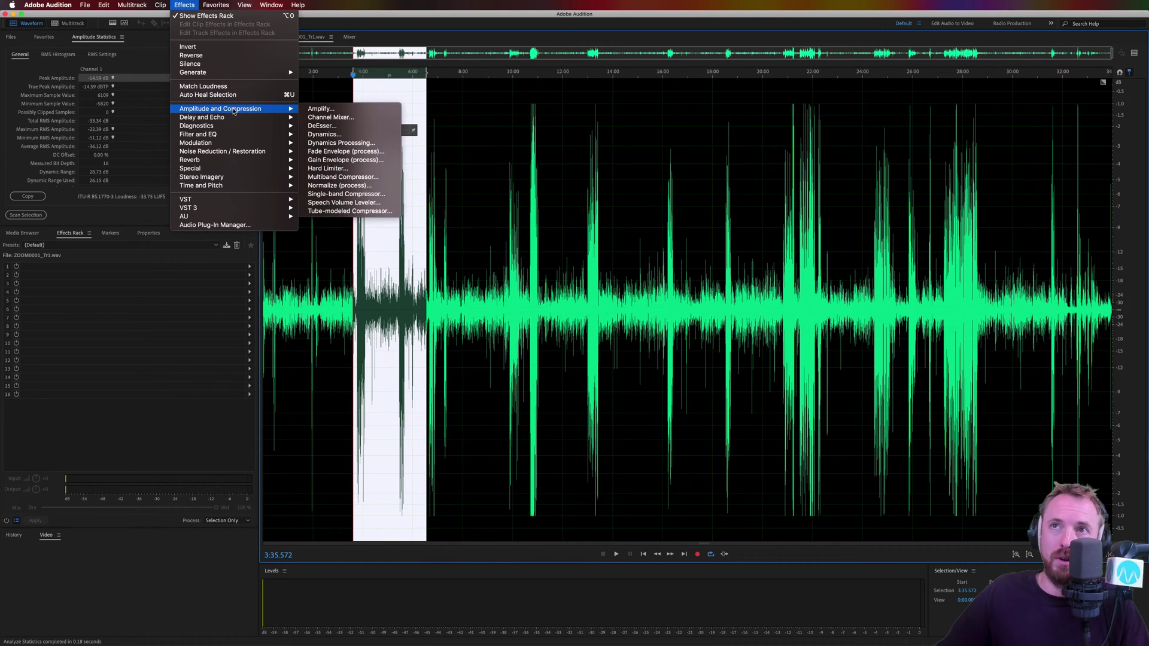
click(326, 134)
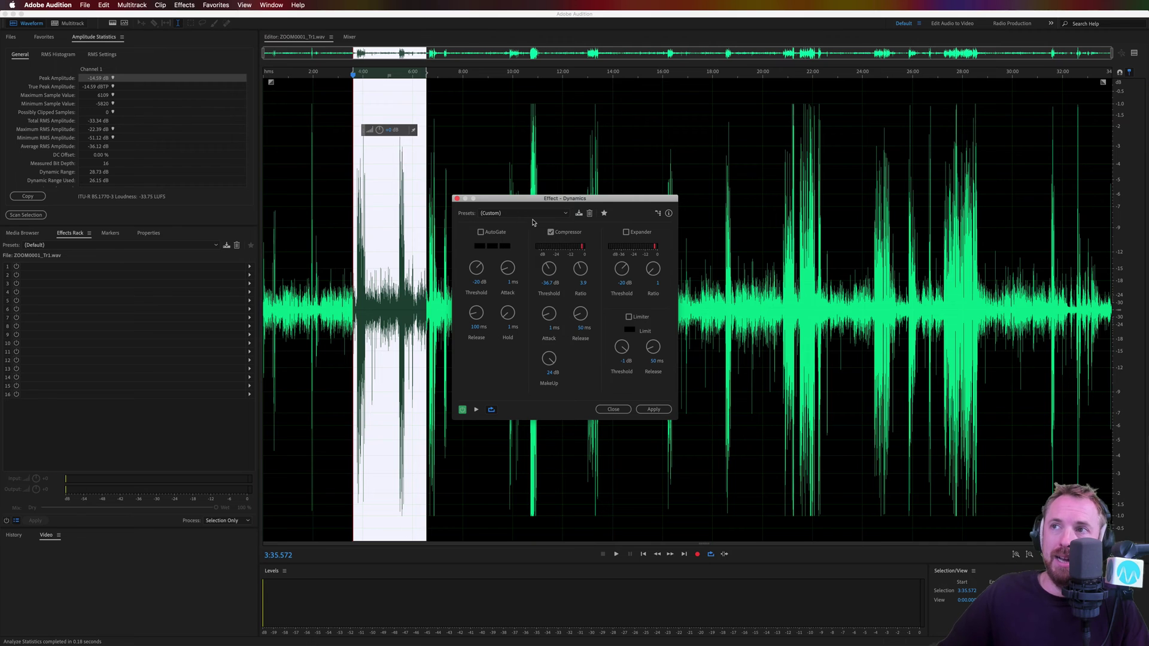
click(533, 213)
click(497, 222)
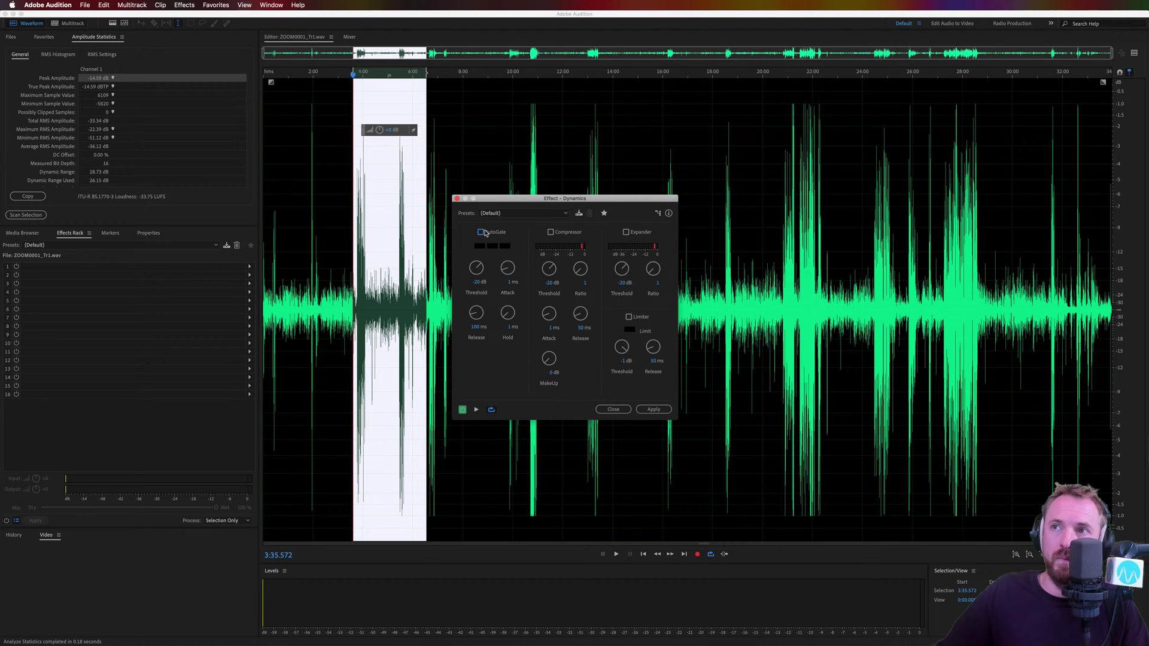
click(481, 233)
click(477, 282)
text(-)
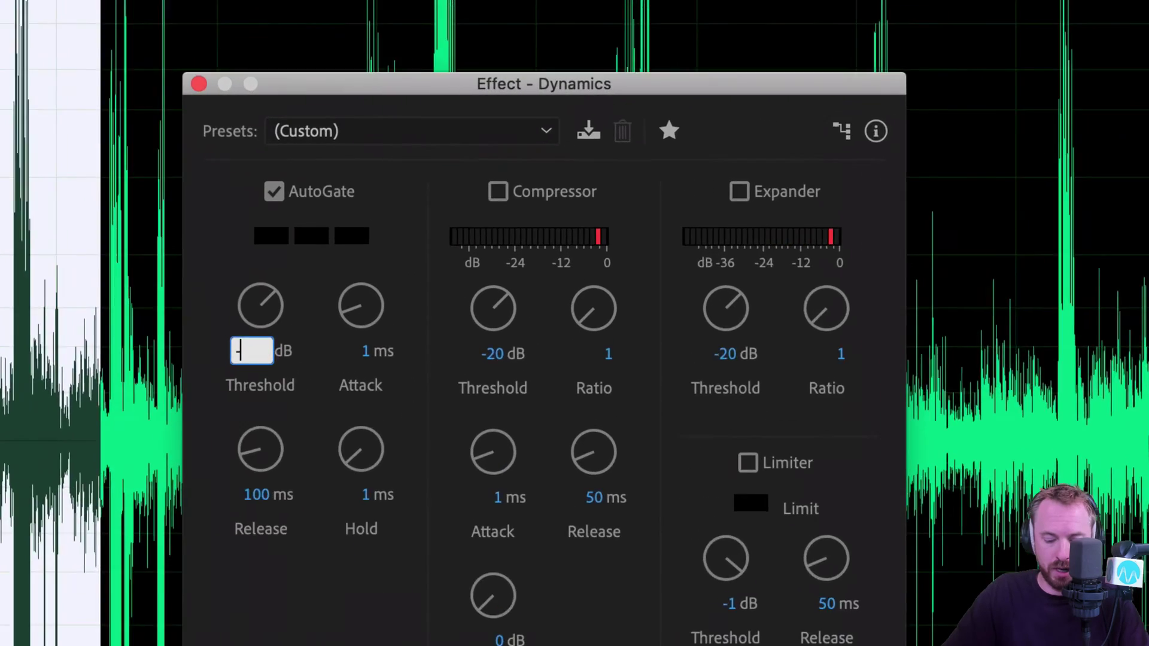
text(15)
key(Return)
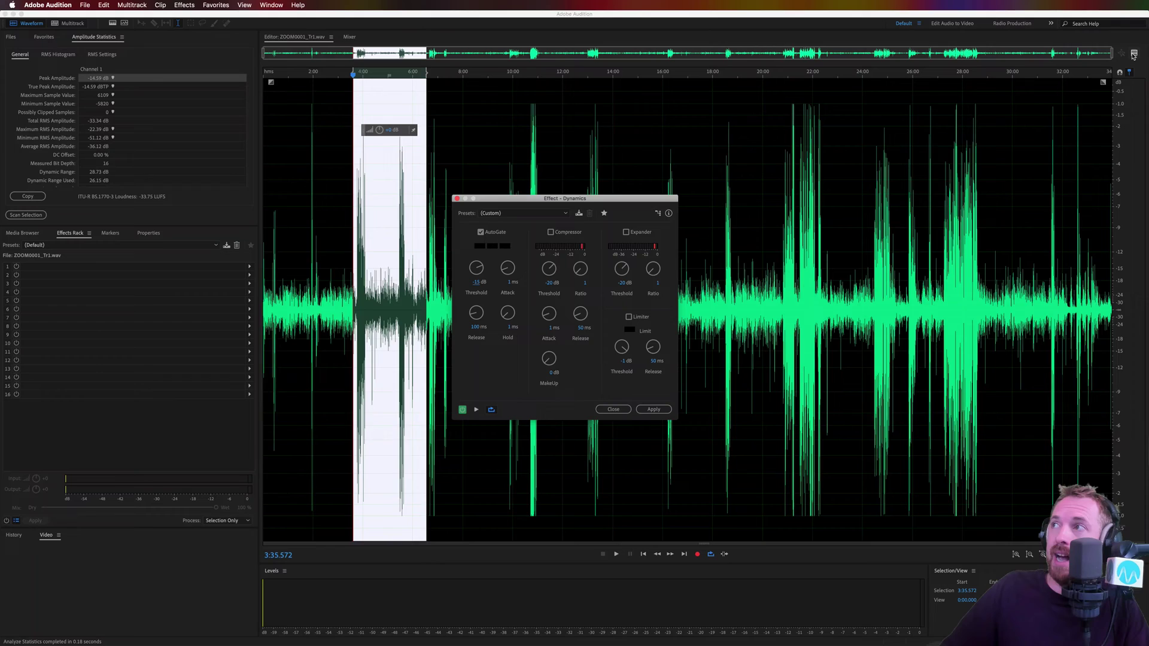
Preview the AutoGate on the selection and zoom in on the silenced speech gaps
click(1134, 55)
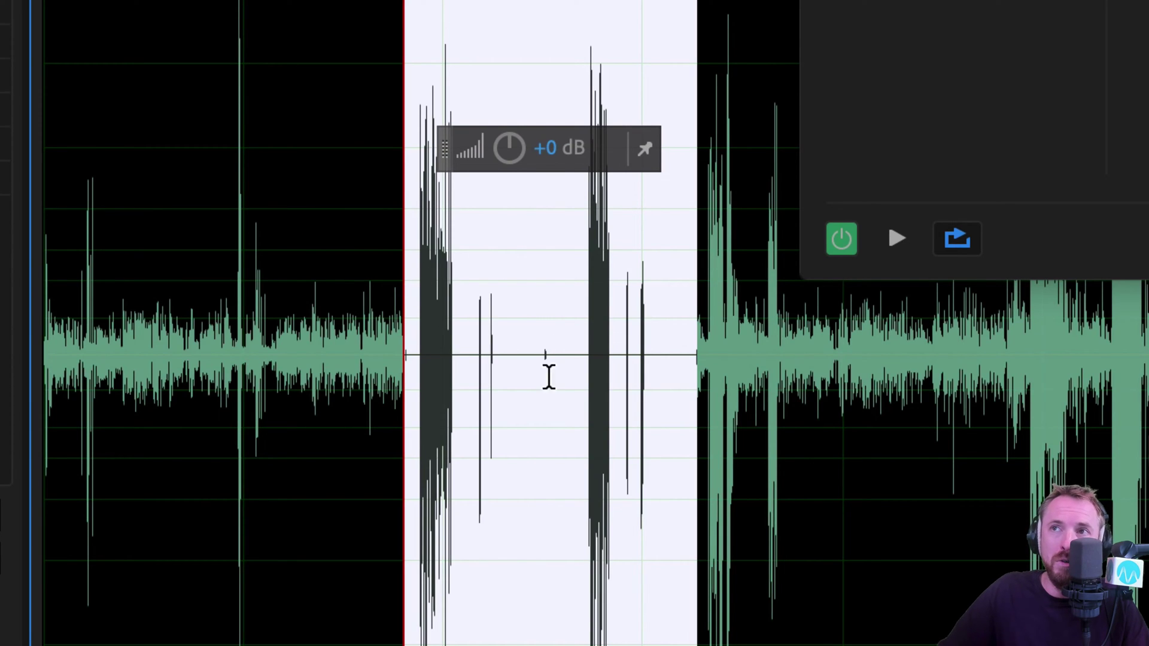
key(equal)
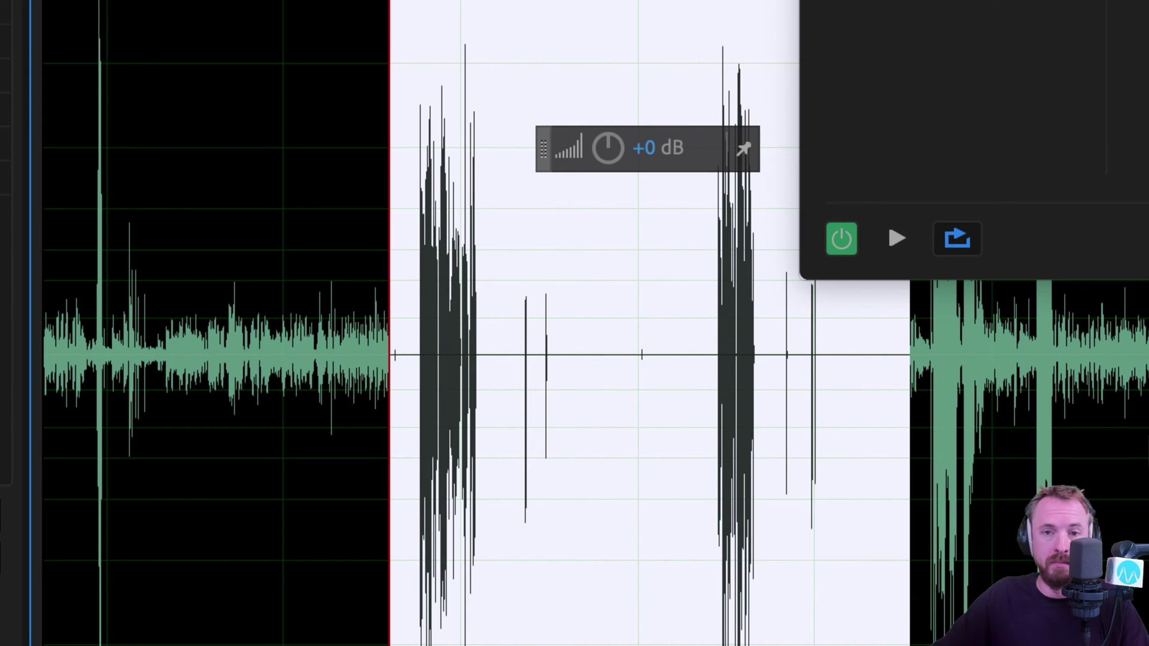
key(equal)
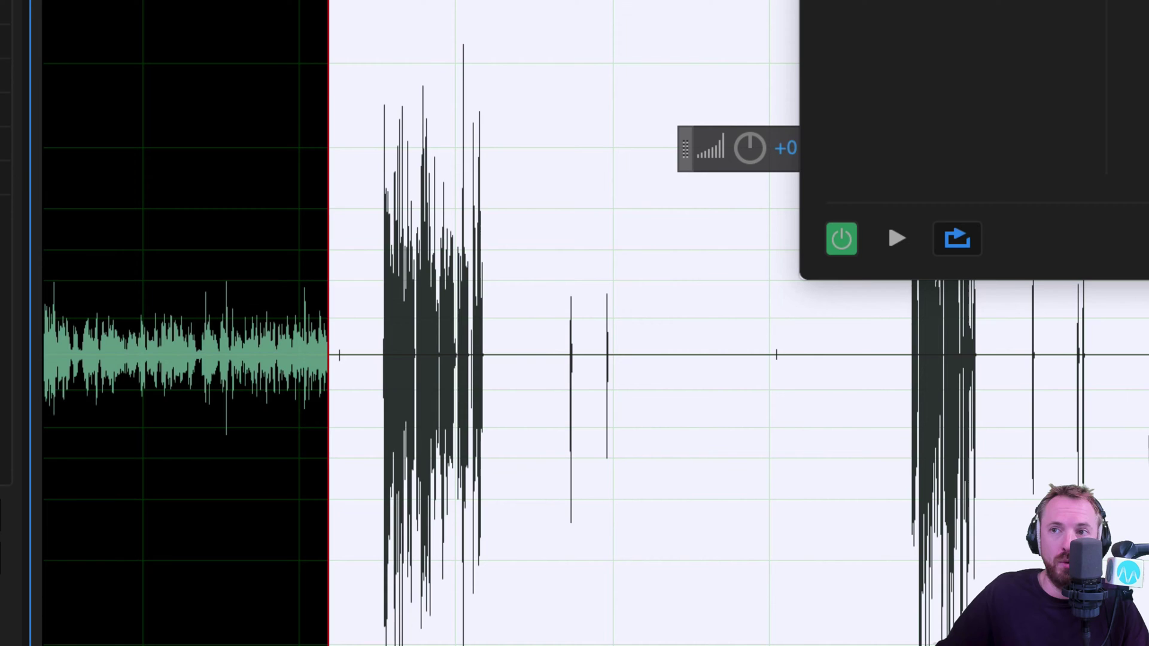
key(space)
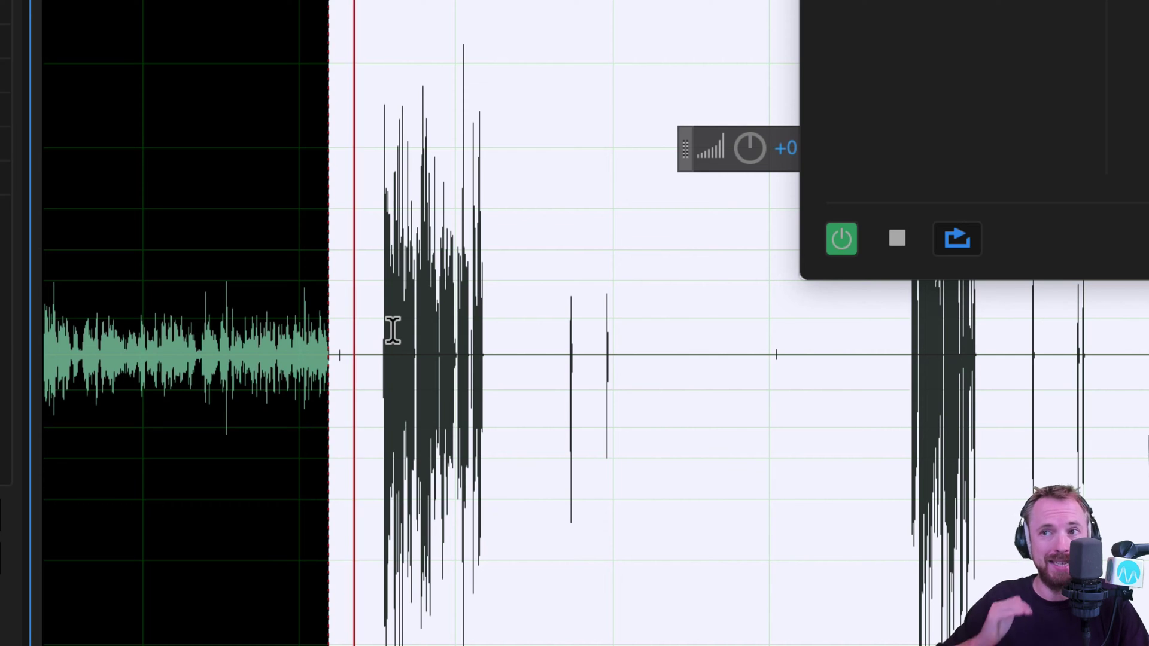
key(equal)
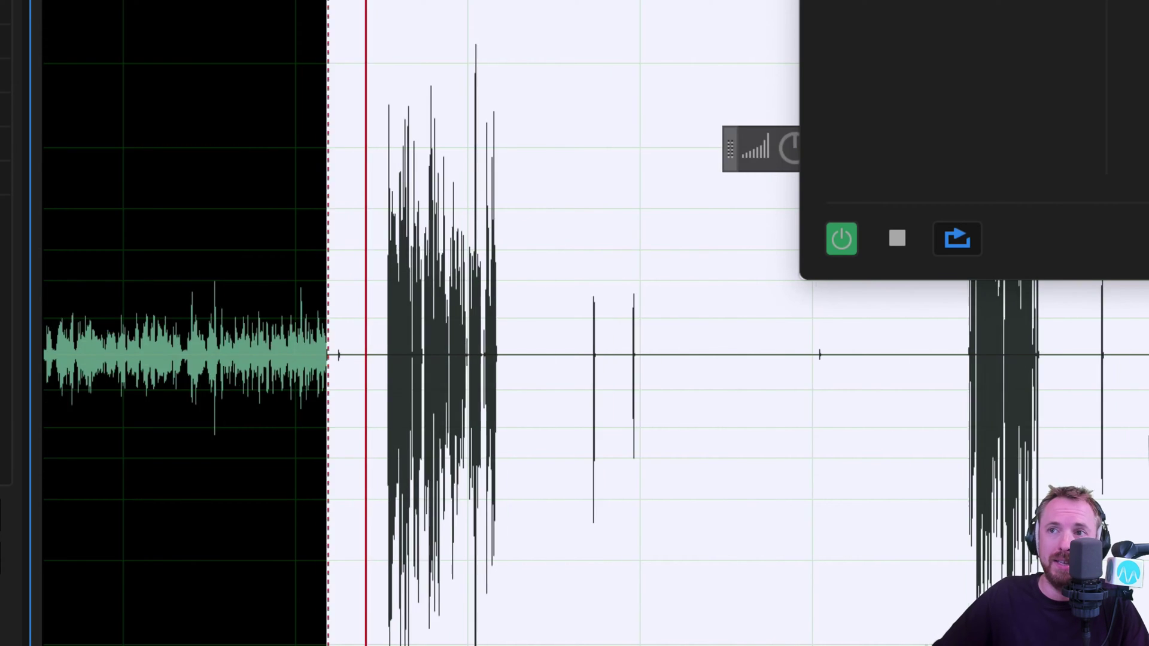
key(equal)
key(equal)
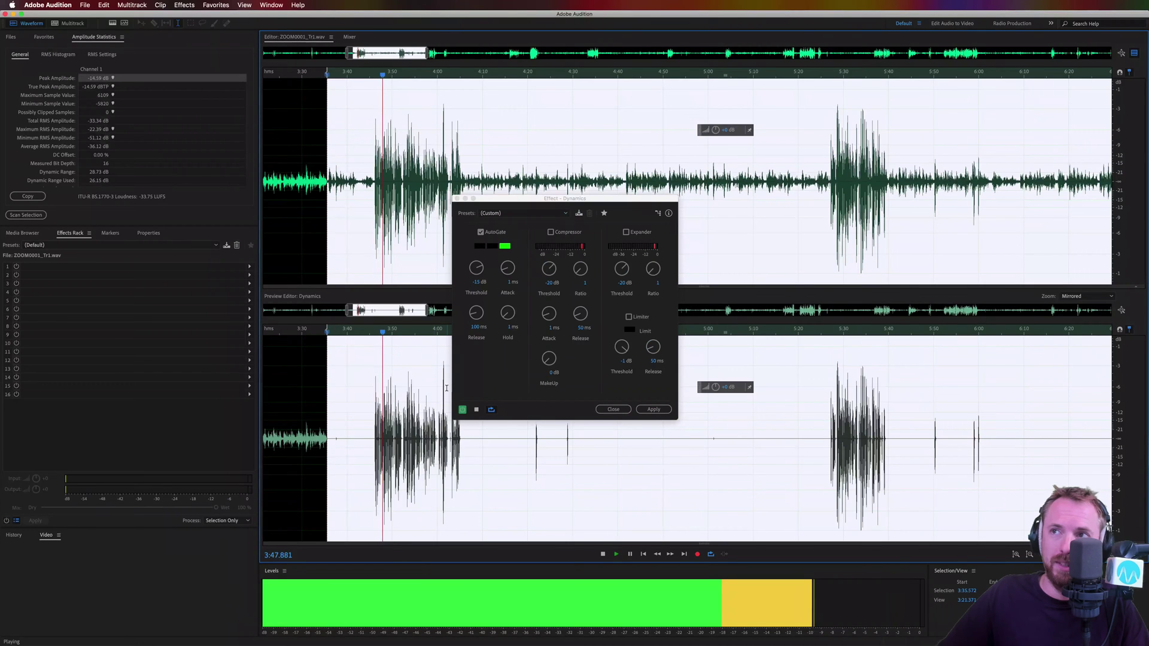
Lower the AutoGate threshold to about -16.3 dB and preview it from 3:44.948
key(space)
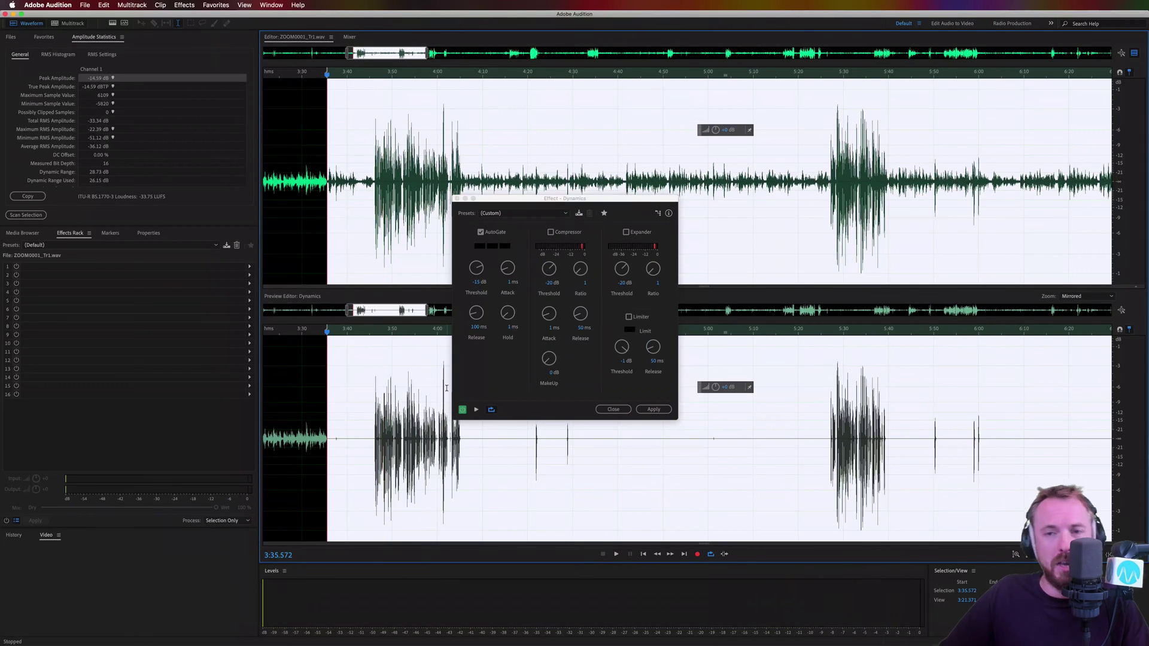
drag(477, 274, 476, 277)
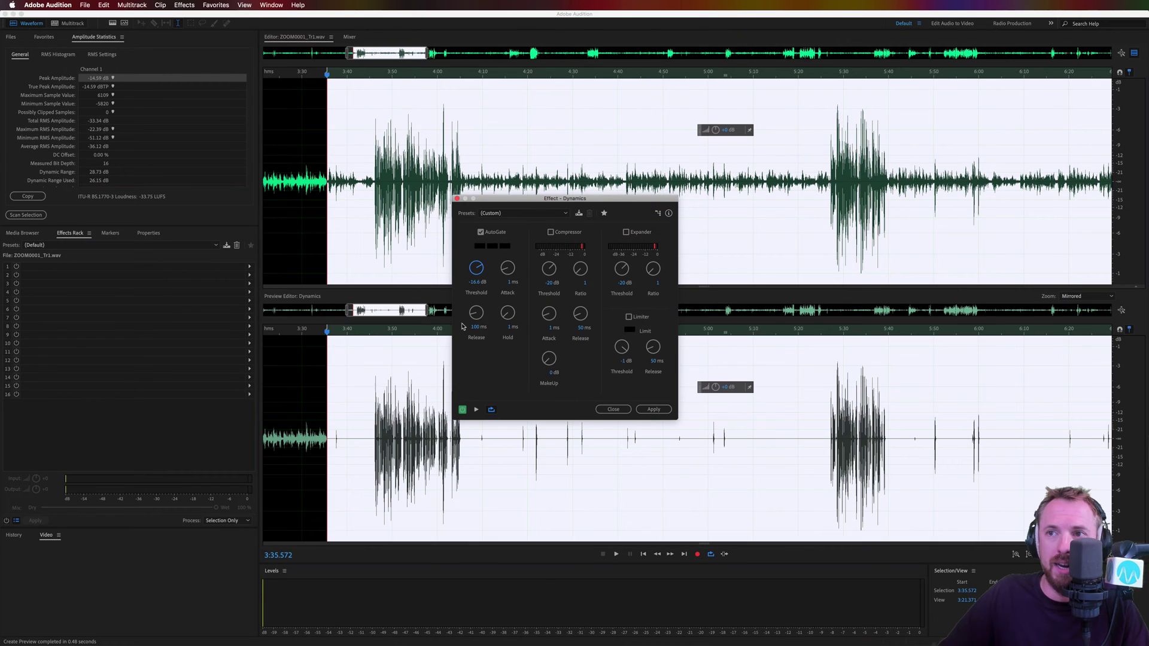
key(space)
key(space)
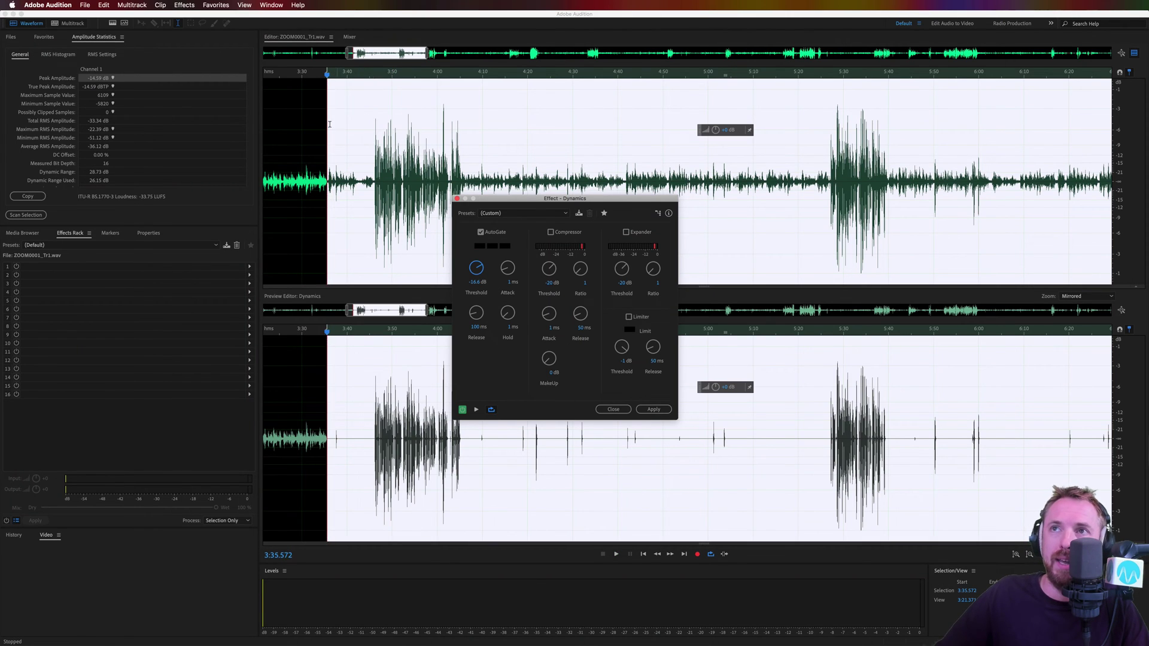
drag(329, 125, 370, 125)
key(space)
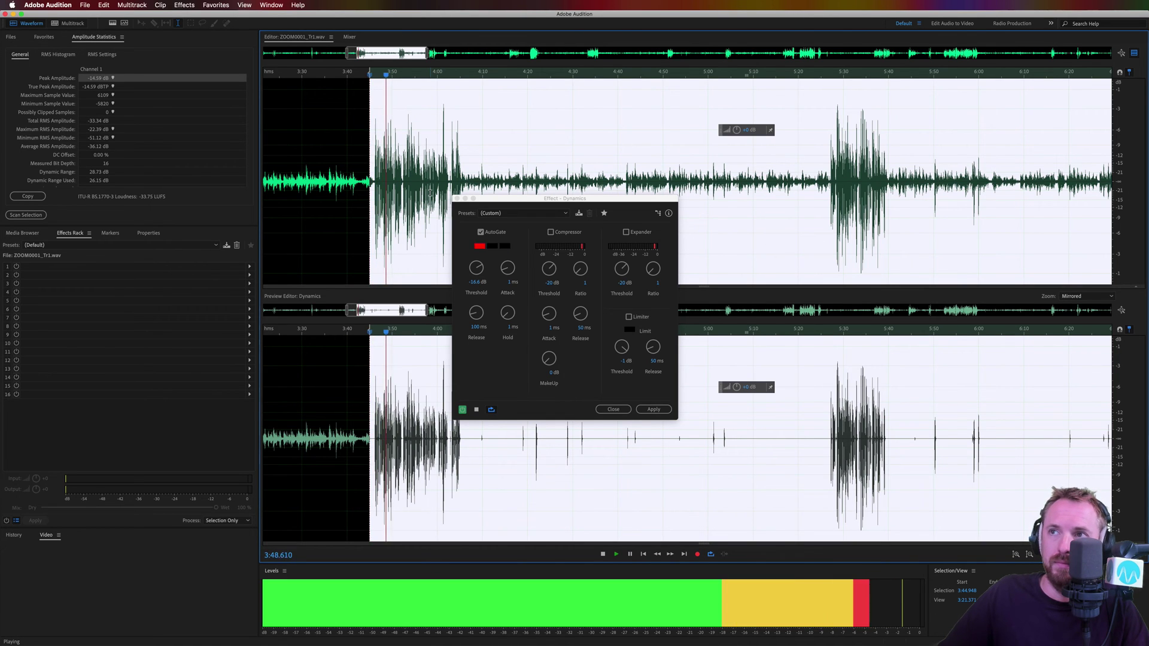
key(space)
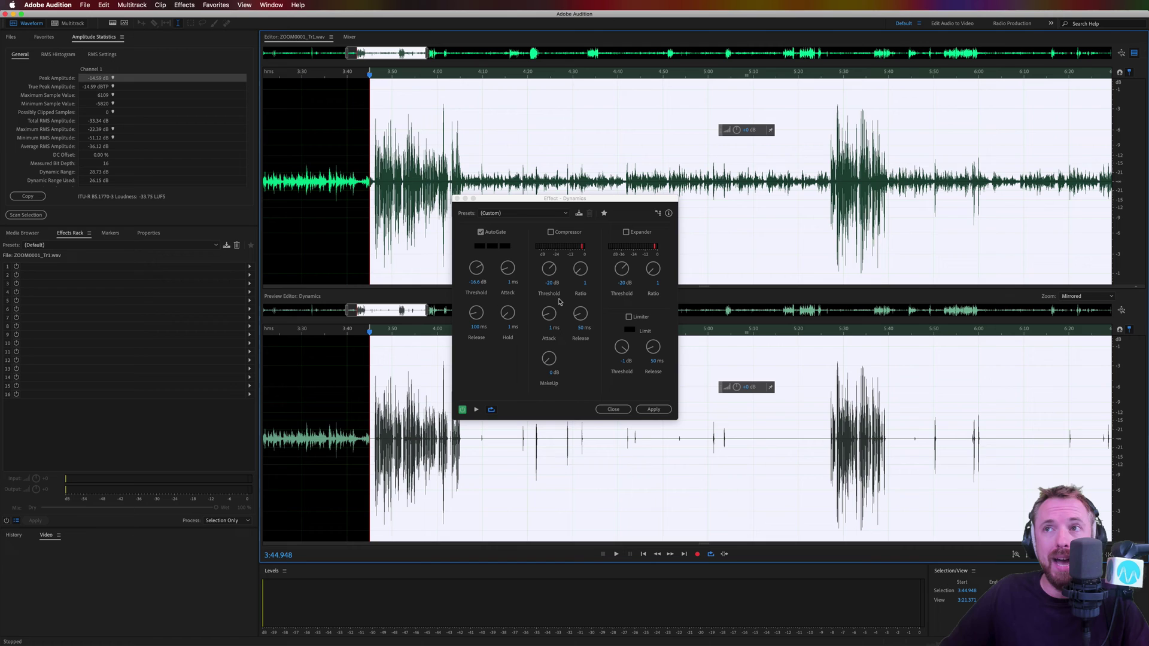
Select the entire Tr1 recording and apply the AutoGate to it
key(backslash)
click(463, 130)
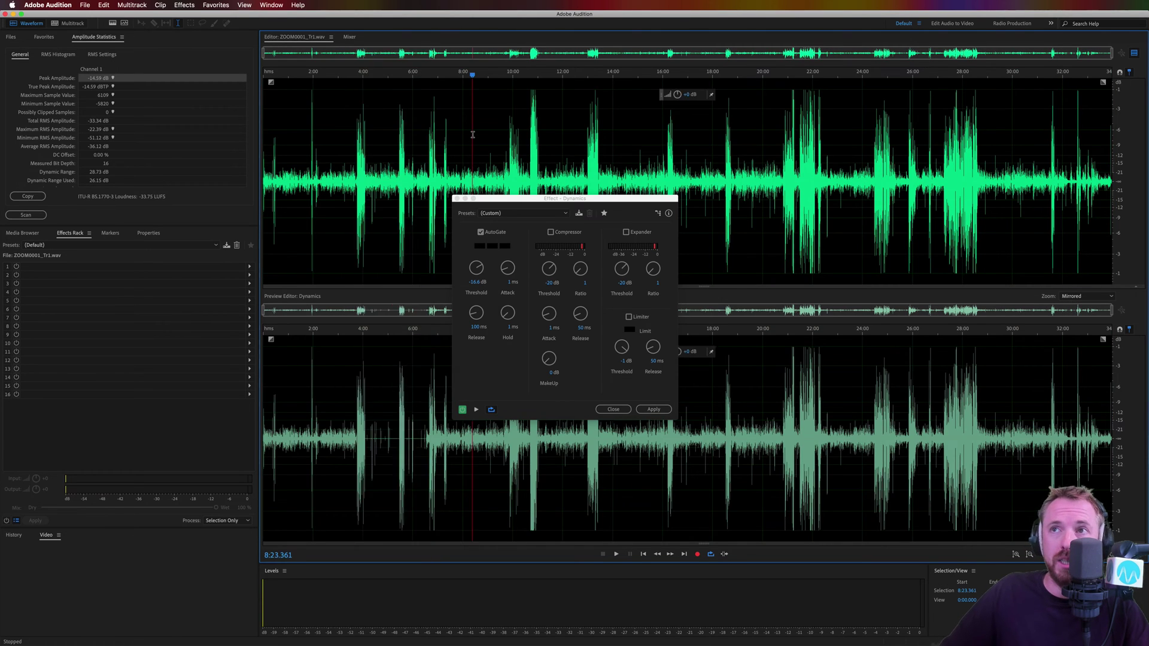
key(ctrl+a)
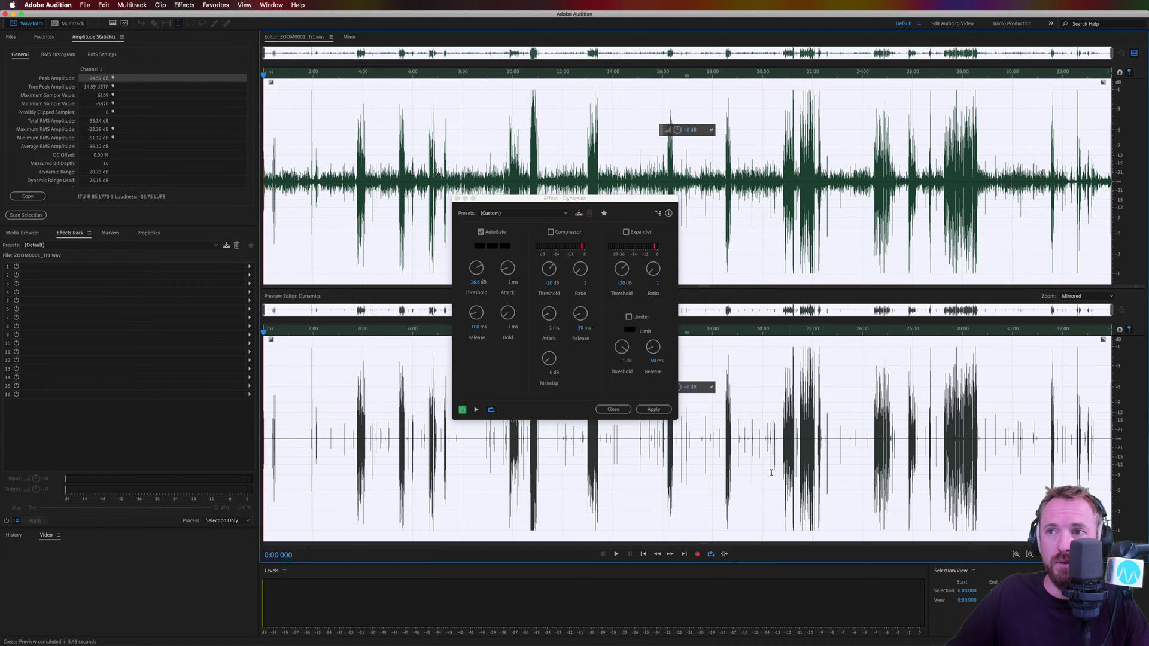
click(653, 409)
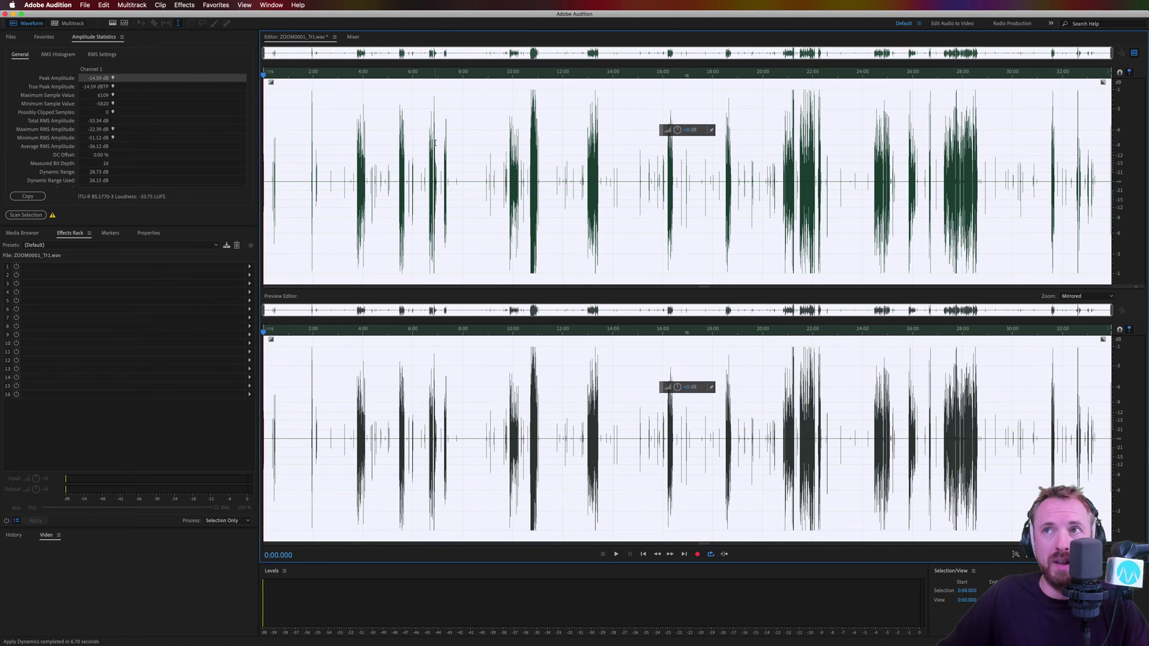
click(446, 193)
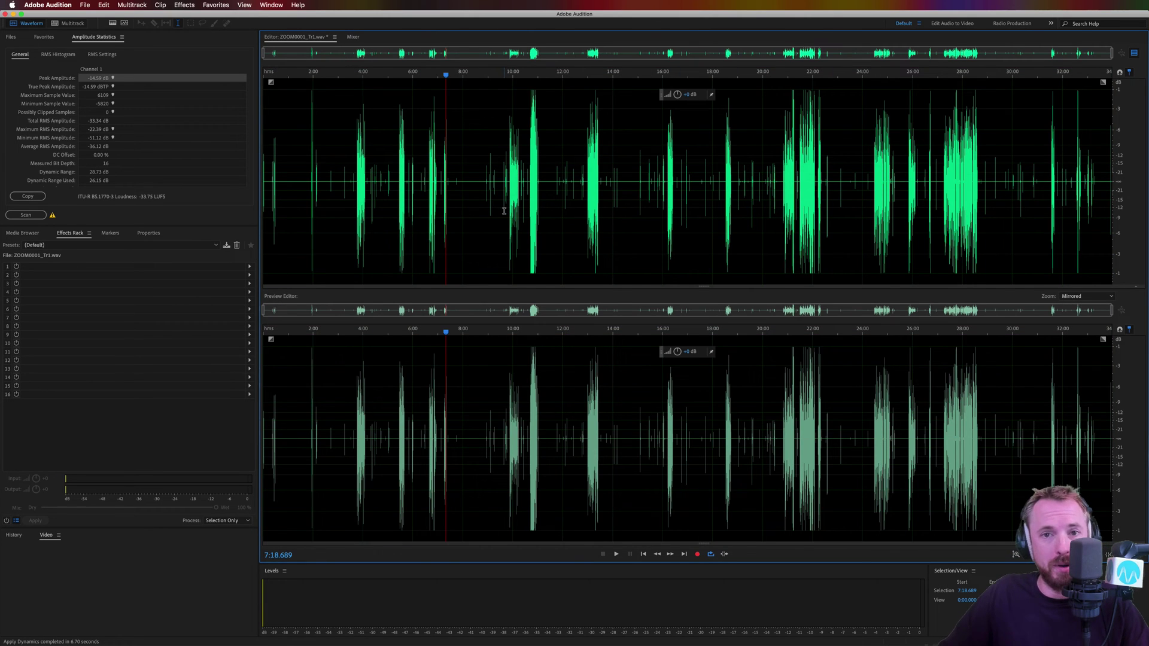
Open ZOOM0001_Tr3.wav from the Files panel in the waveform editor
click(13, 38)
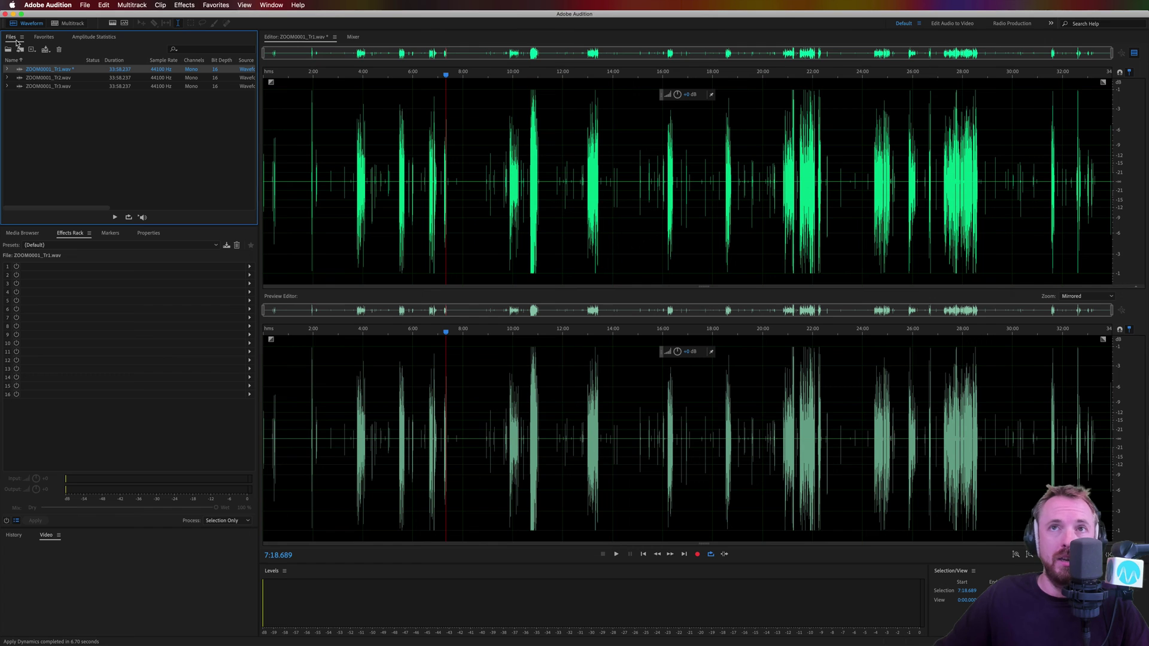
click(55, 79)
double_click(55, 85)
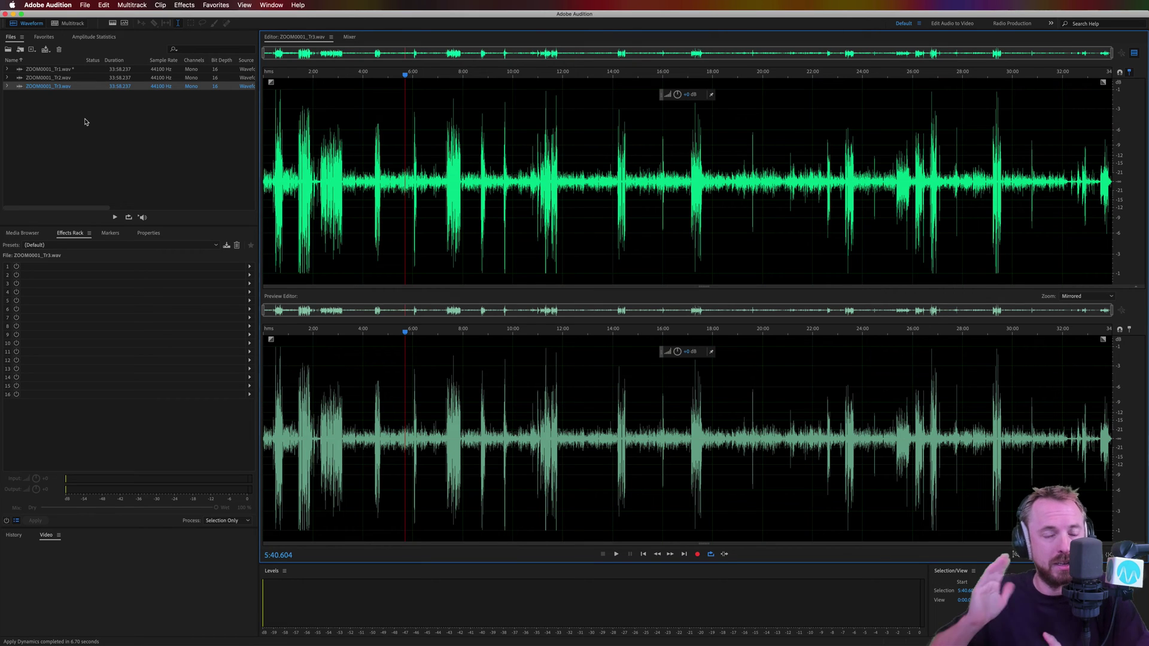
Create a 44100 Hz multitrack session and place the three ZOOM0001 recordings on Tracks 1–3
click(67, 23)
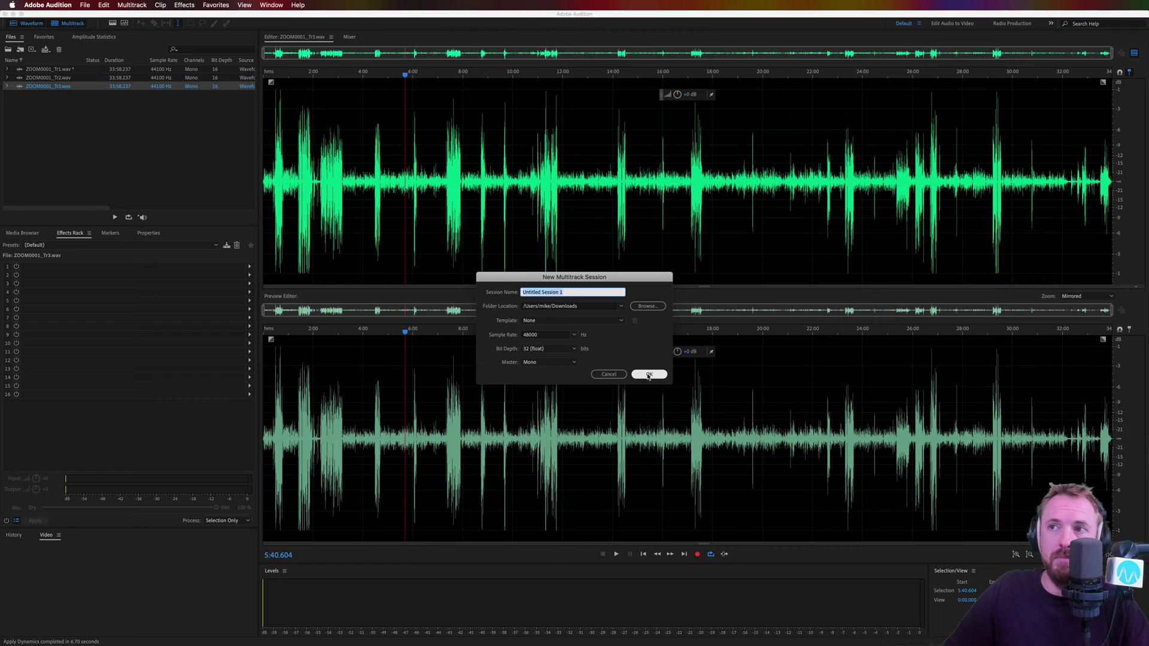
click(574, 335)
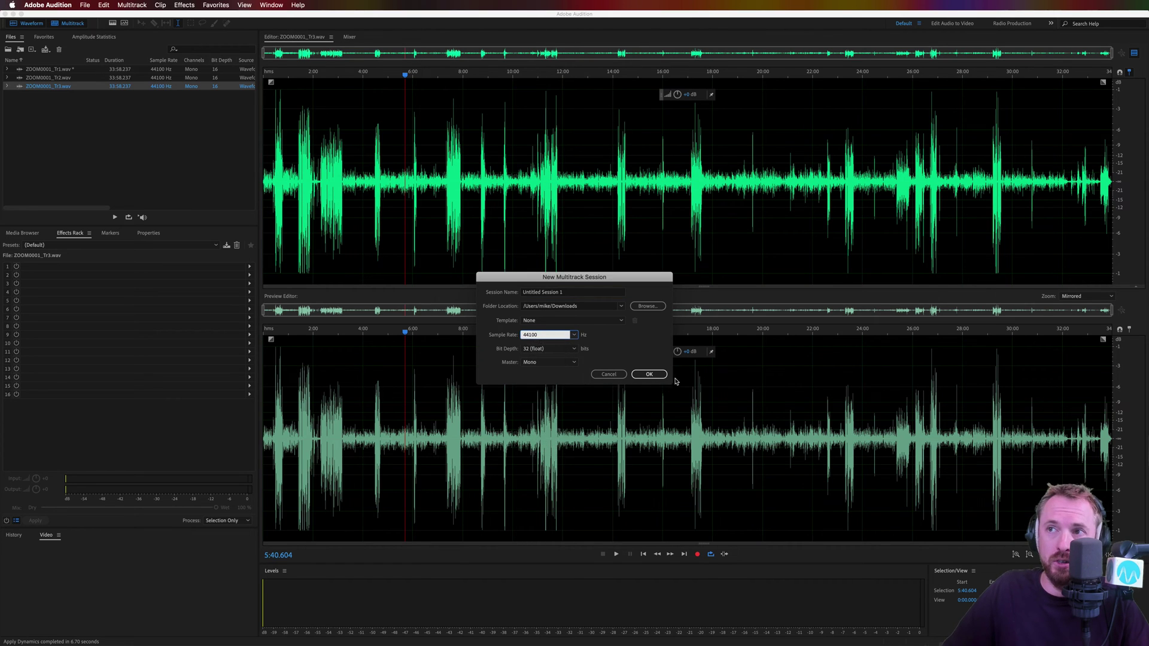
click(650, 374)
drag(100, 118, 336, 124)
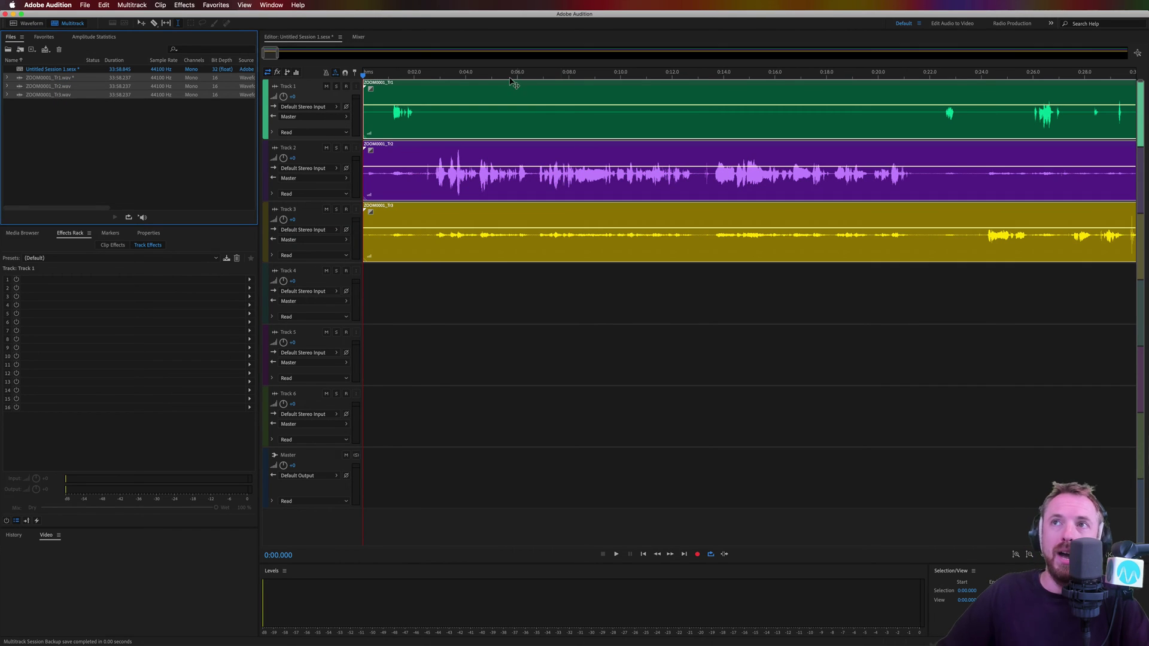
Delete the silence at 0:21.5 across all tracks and slide later clips left to close the gap
scroll(480, 77, down, 5)
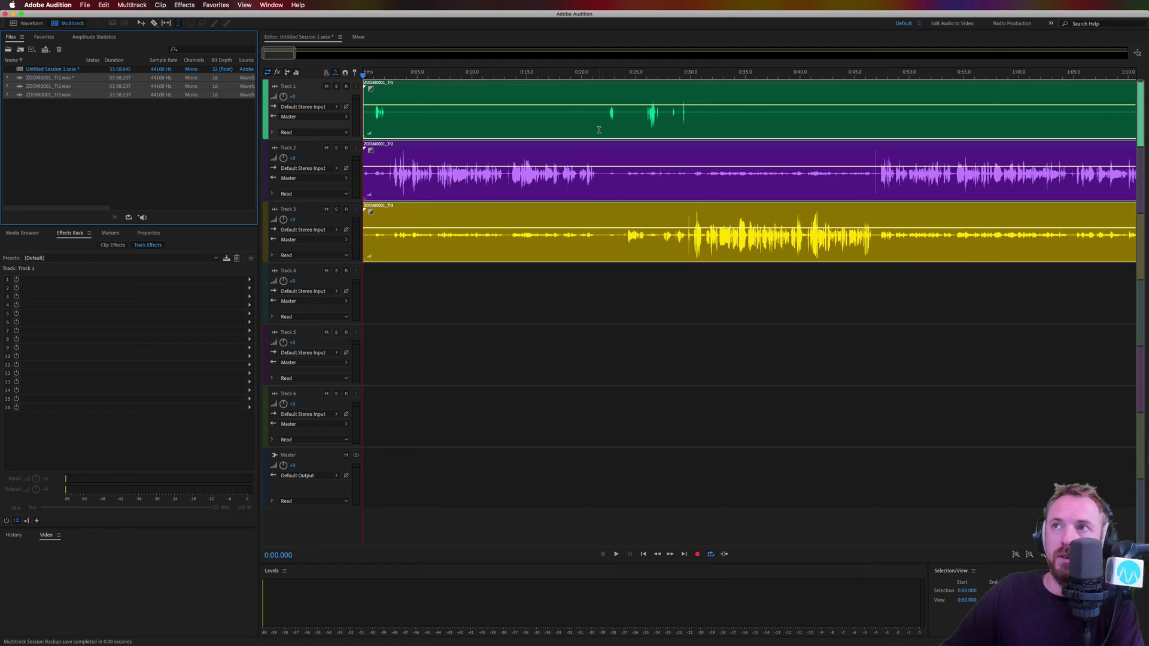
drag(600, 130, 608, 190)
key(Delete)
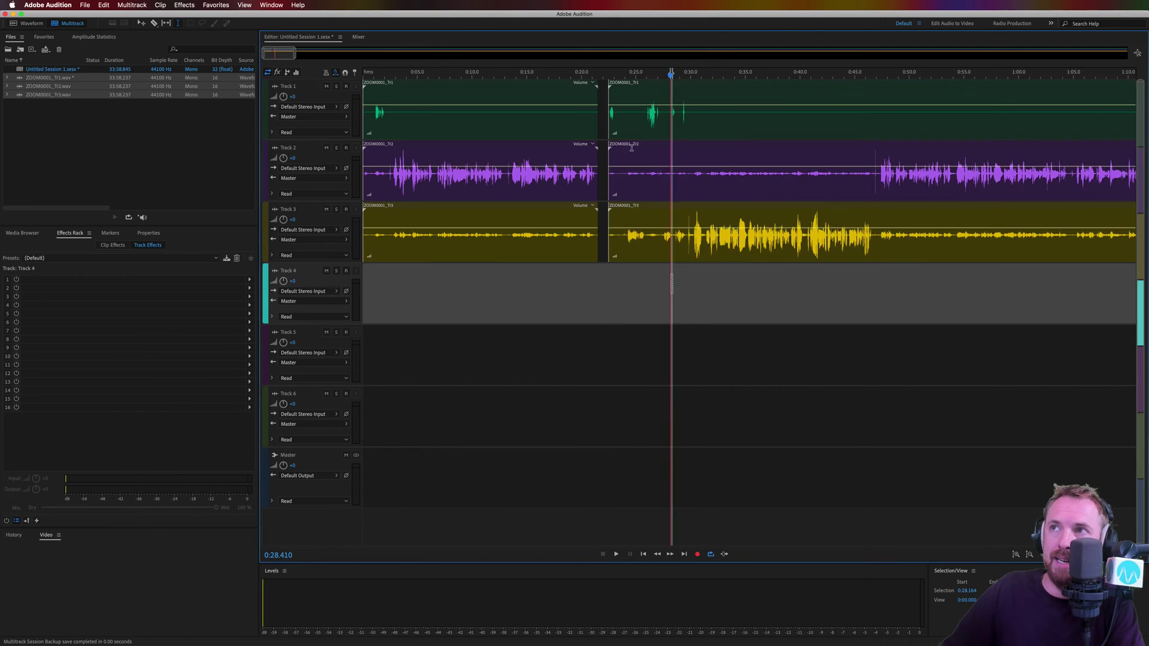
drag(673, 293, 629, 124)
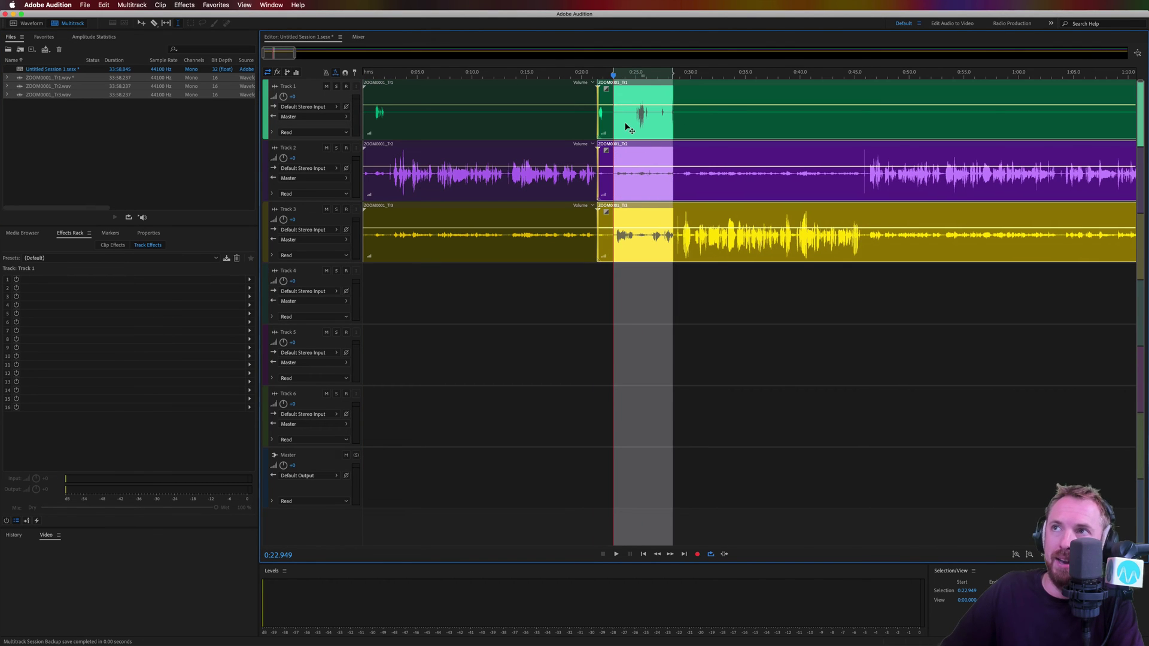
Mark the short silence near 0:45 across the tracks, with Track 2 active
click(861, 127)
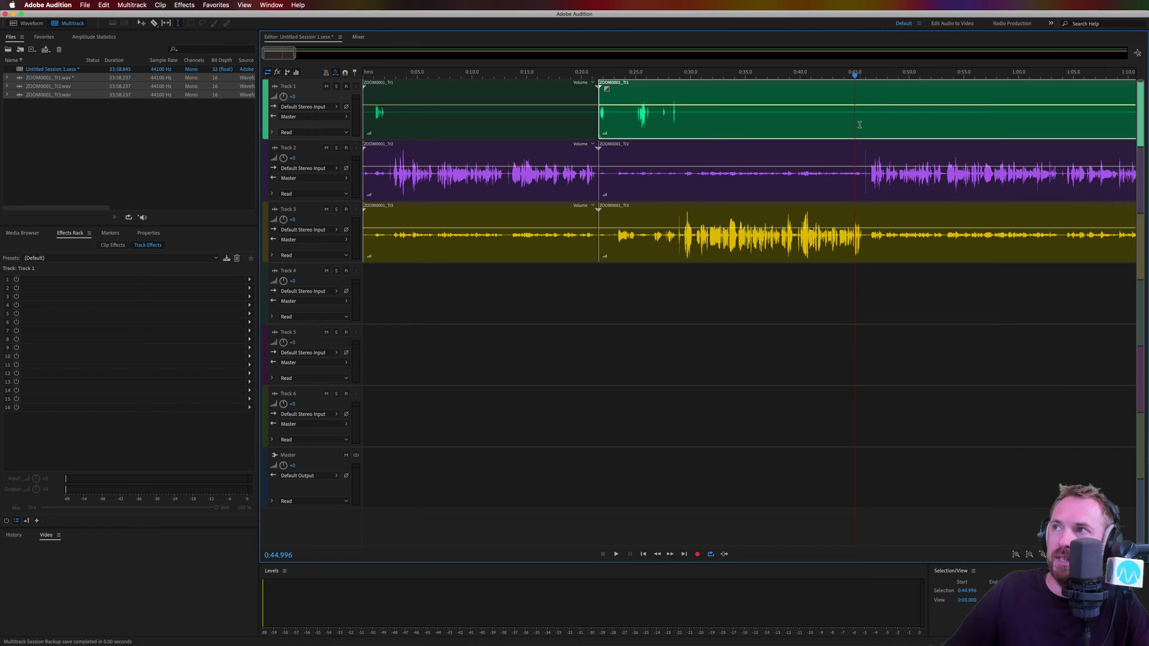
drag(860, 125, 871, 207)
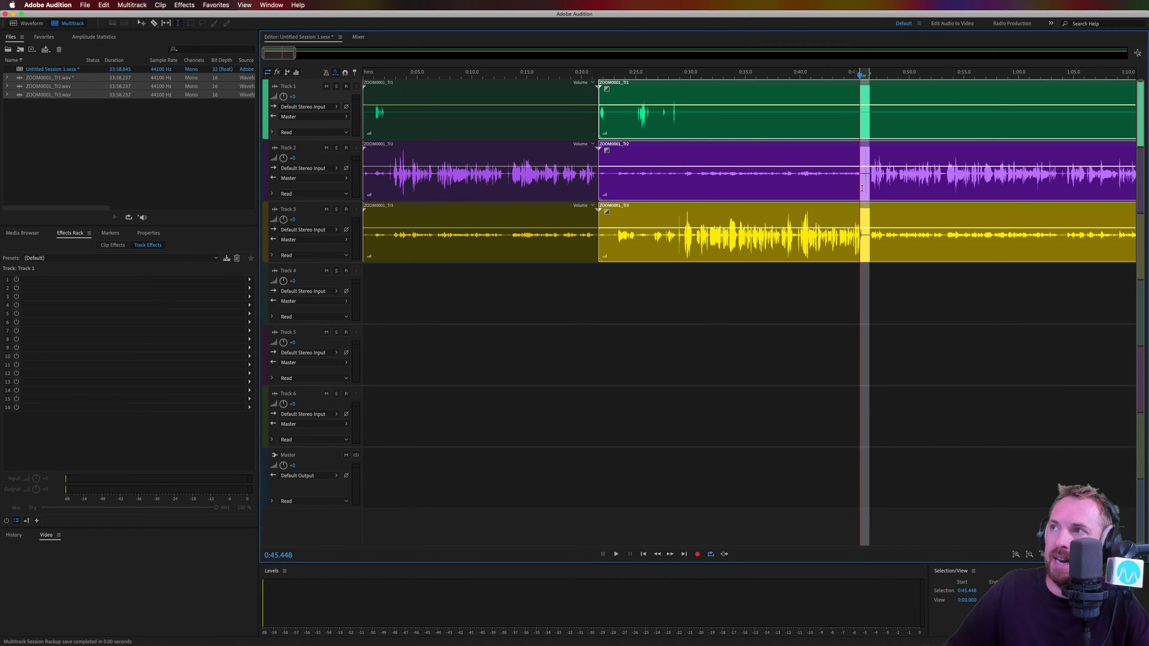
click(861, 188)
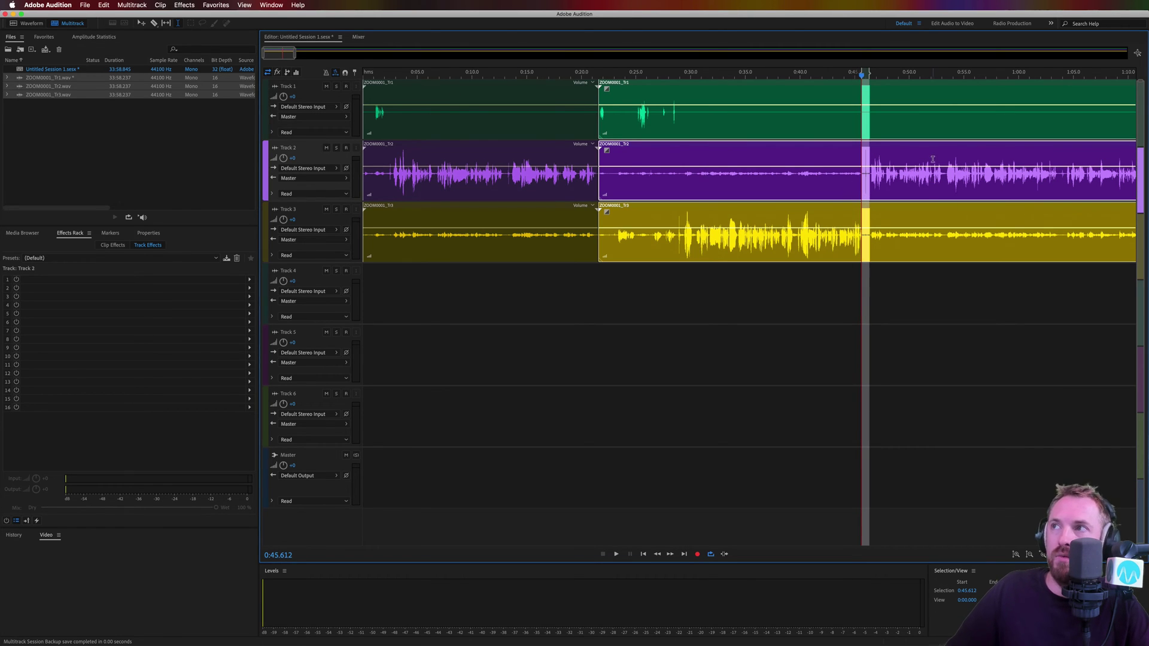
Delete the 0:45 silence and close up all tracks, then view the whole session
right_click(866, 158)
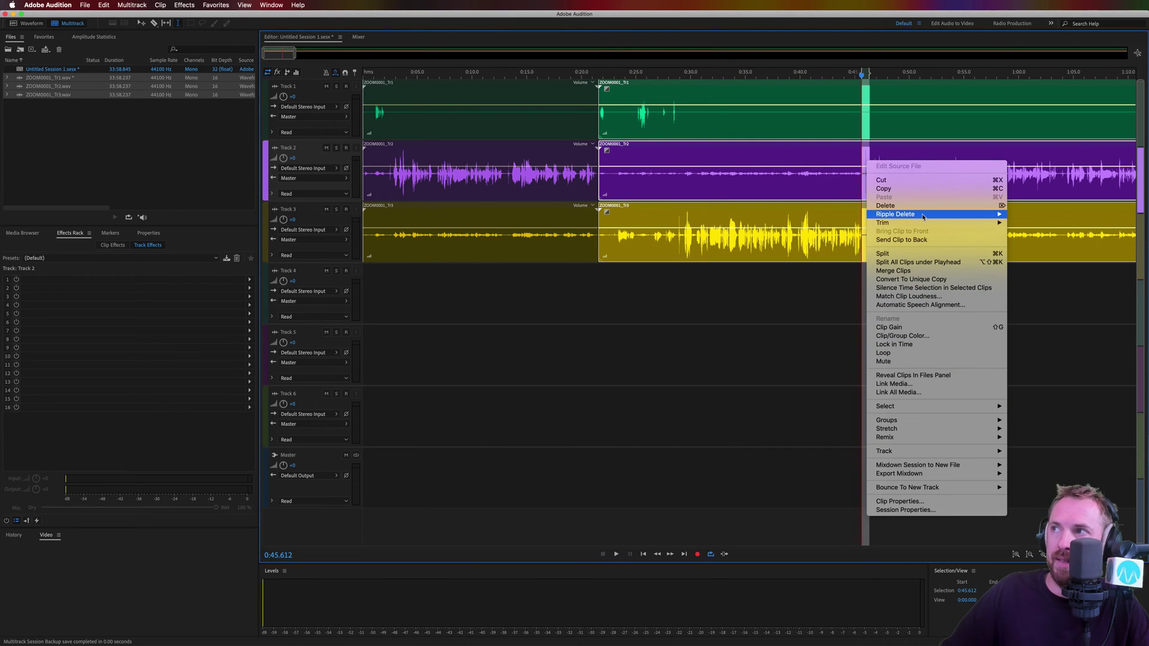
mouse_move(934, 214)
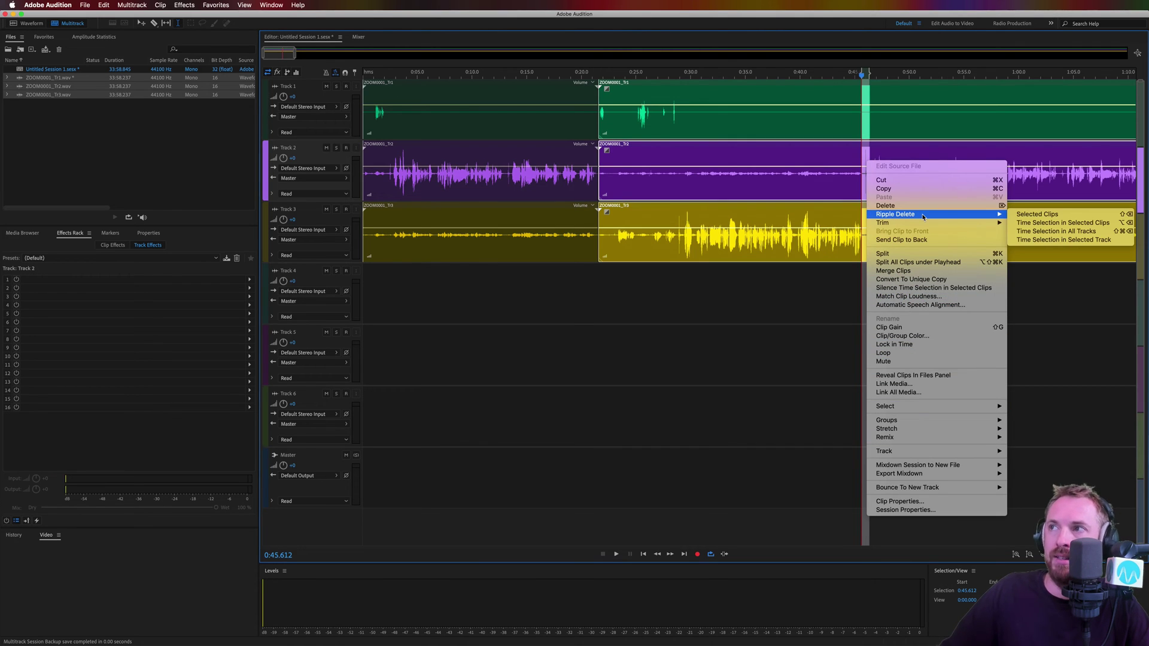
click(1027, 232)
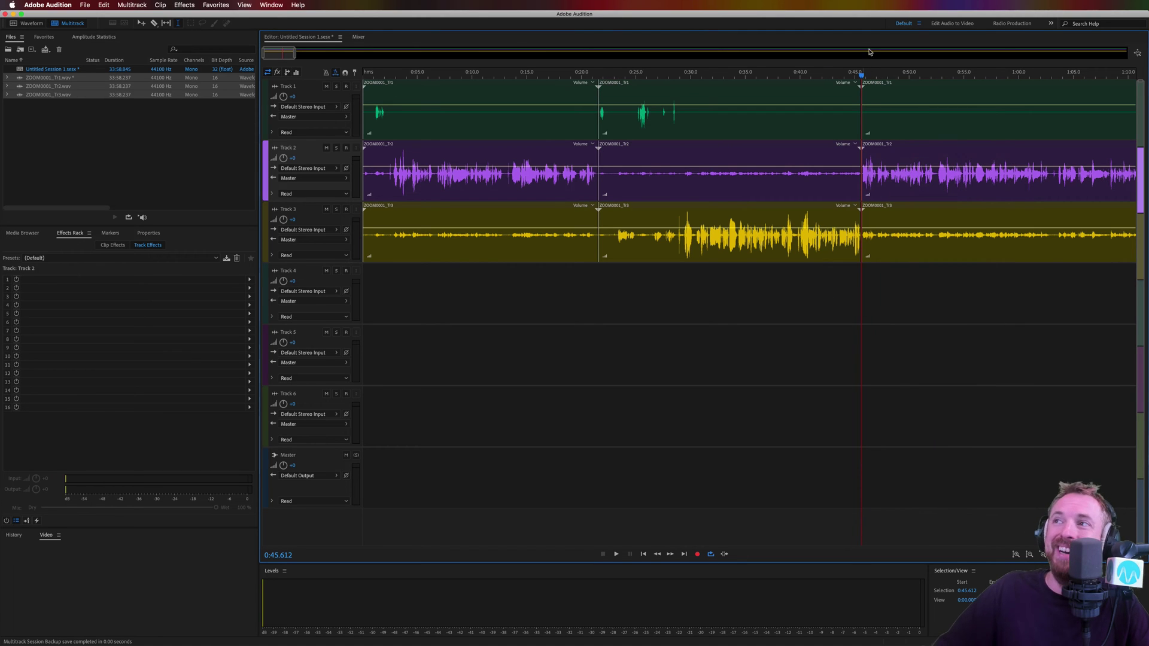
key(backslash)
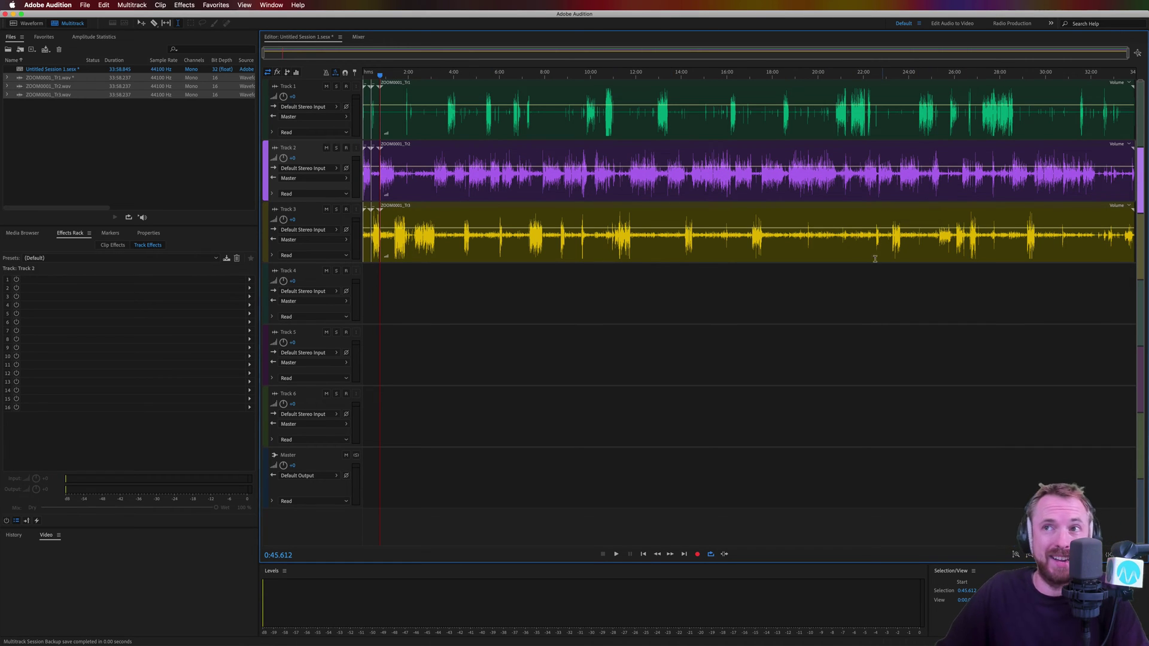
Select every clip in the session and delete them from the tracks
click(458, 252)
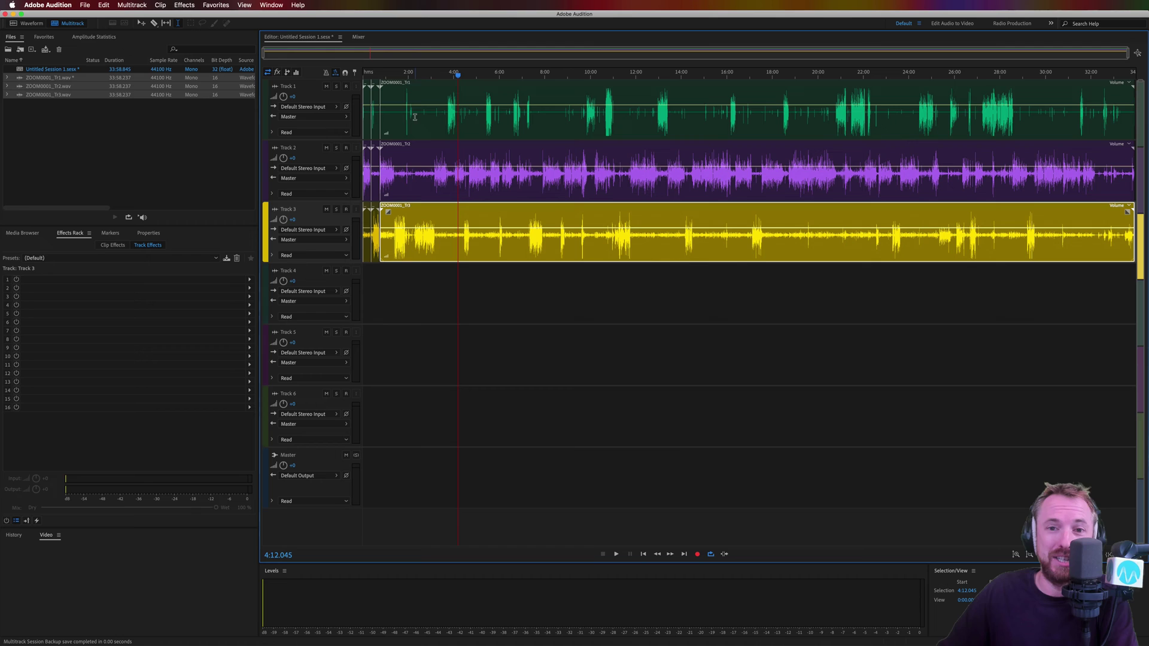
click(1130, 279)
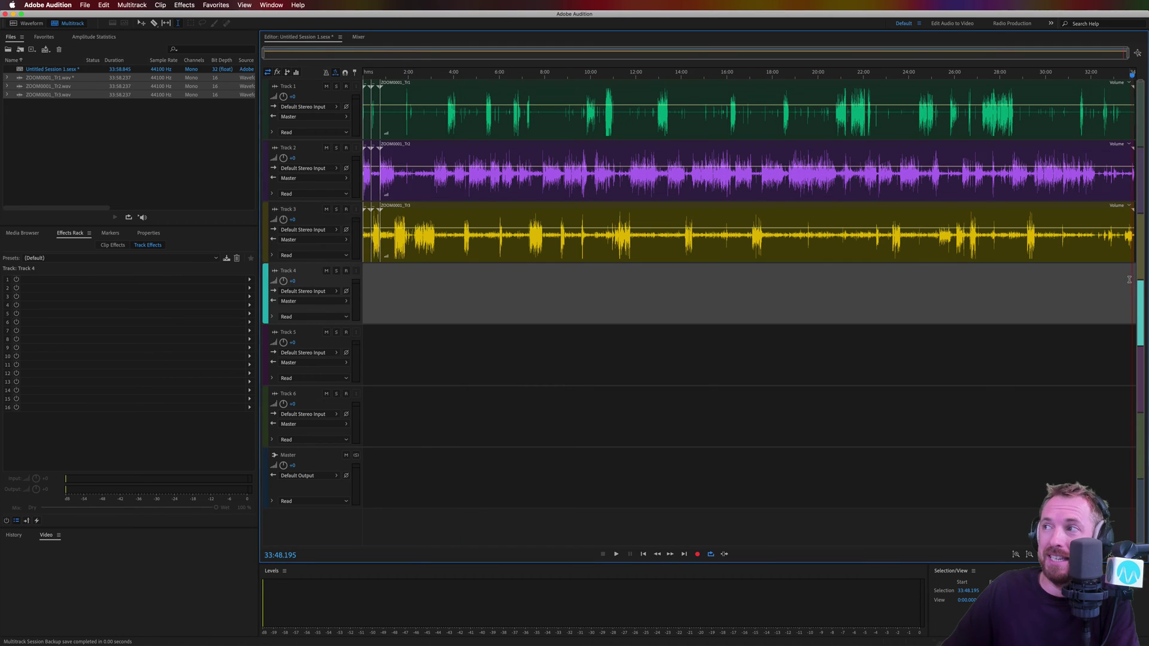
key(Home)
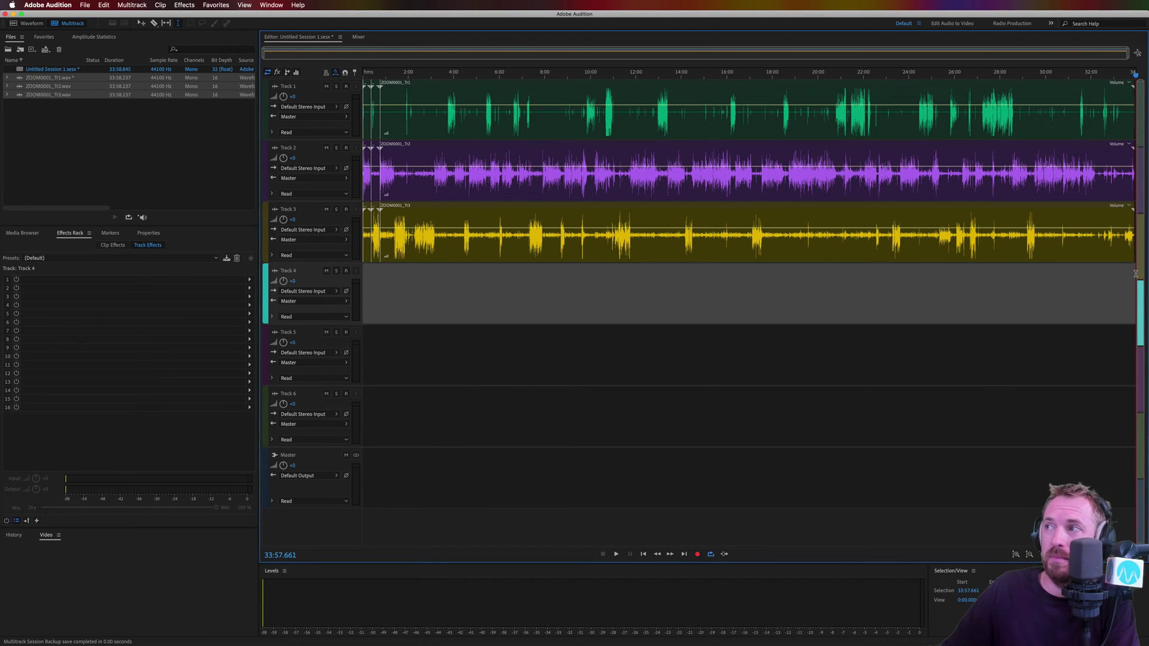
key(super+a)
key(Delete)
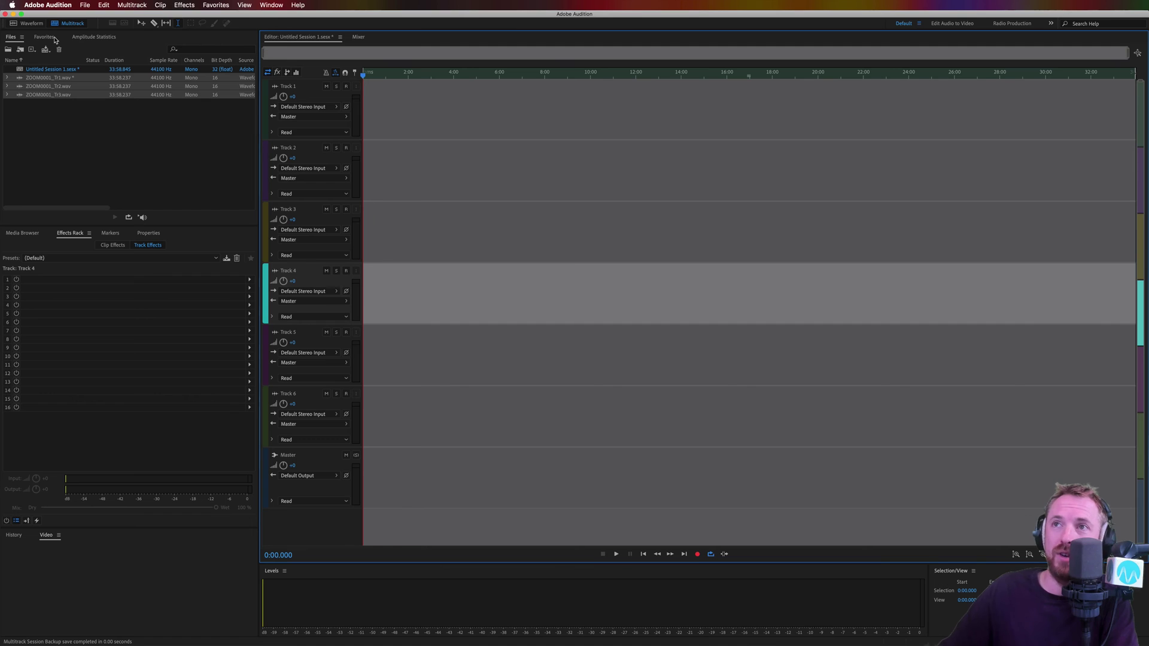
click(364, 94)
Open ZOOM0001_Tr1.wav and start a new audio file with a Custom channel layout
double_click(36, 80)
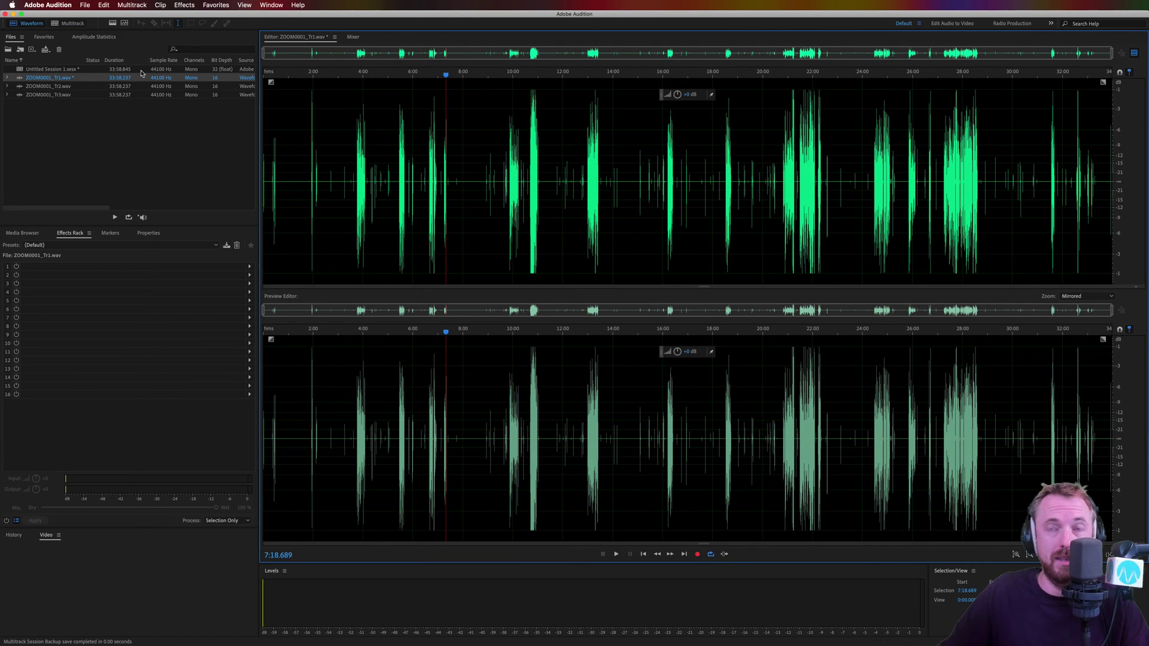
click(83, 9)
mouse_move(102, 16)
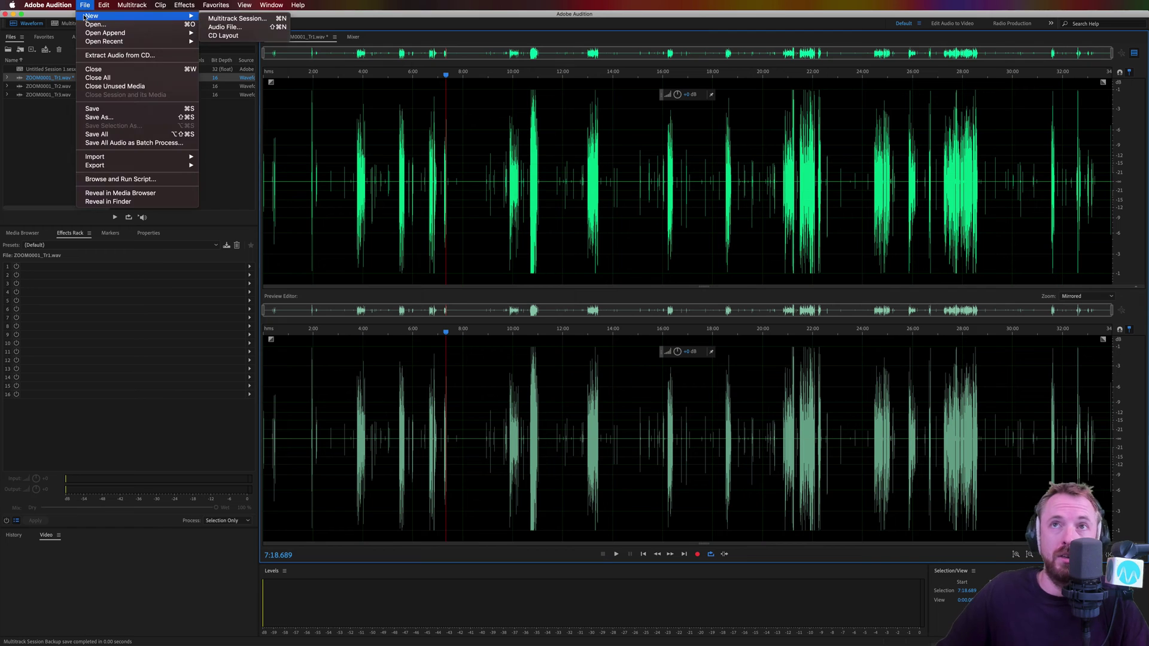
click(220, 26)
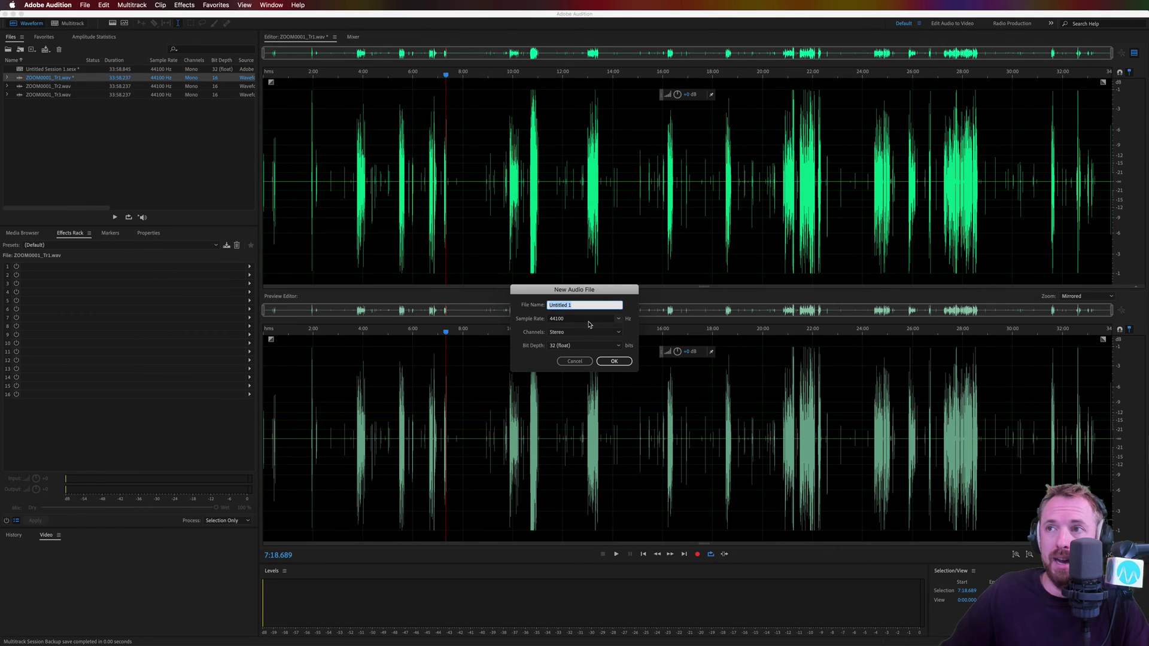
click(572, 339)
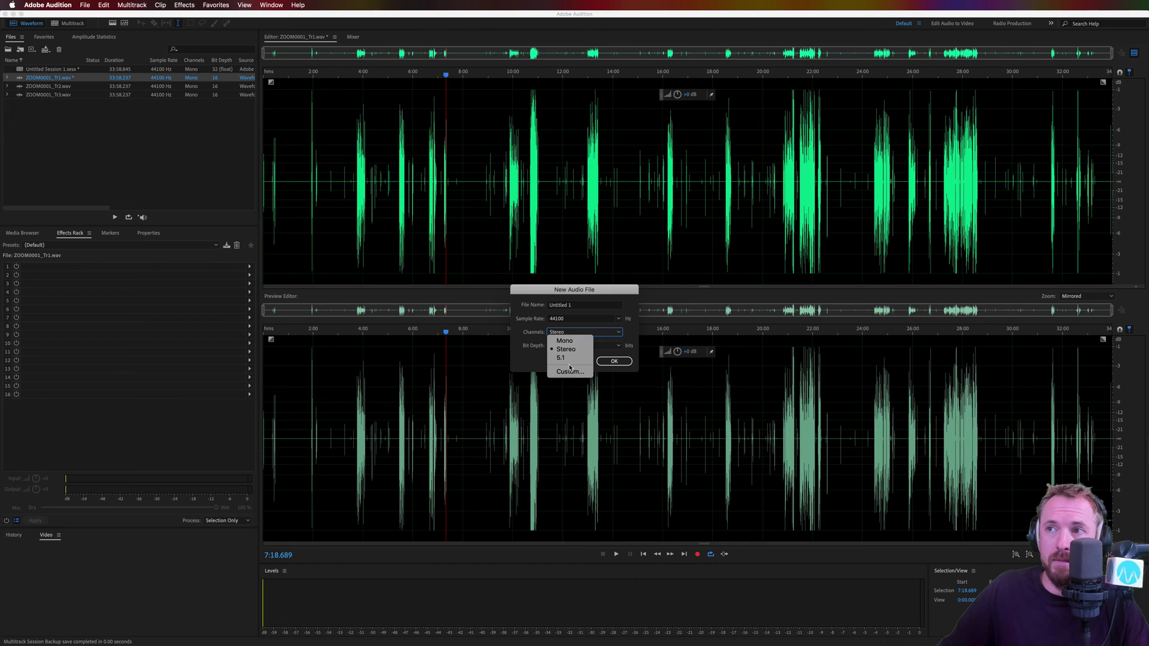
click(569, 370)
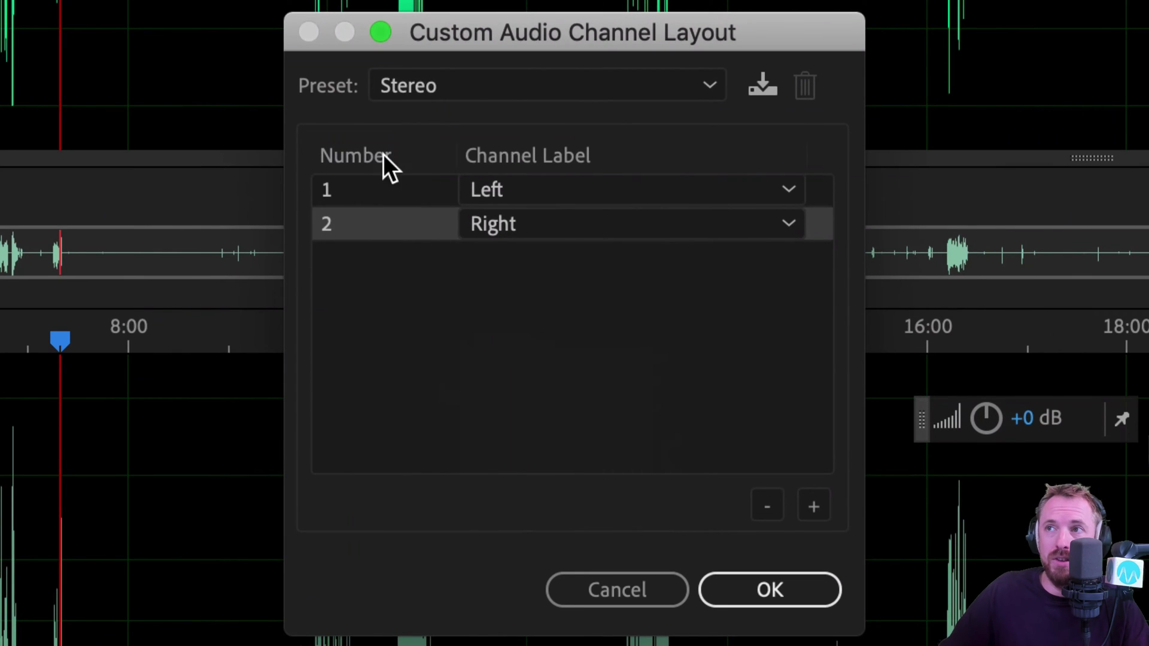
Reduce the Stereo layout to a single channel labelled 1
click(451, 86)
click(495, 82)
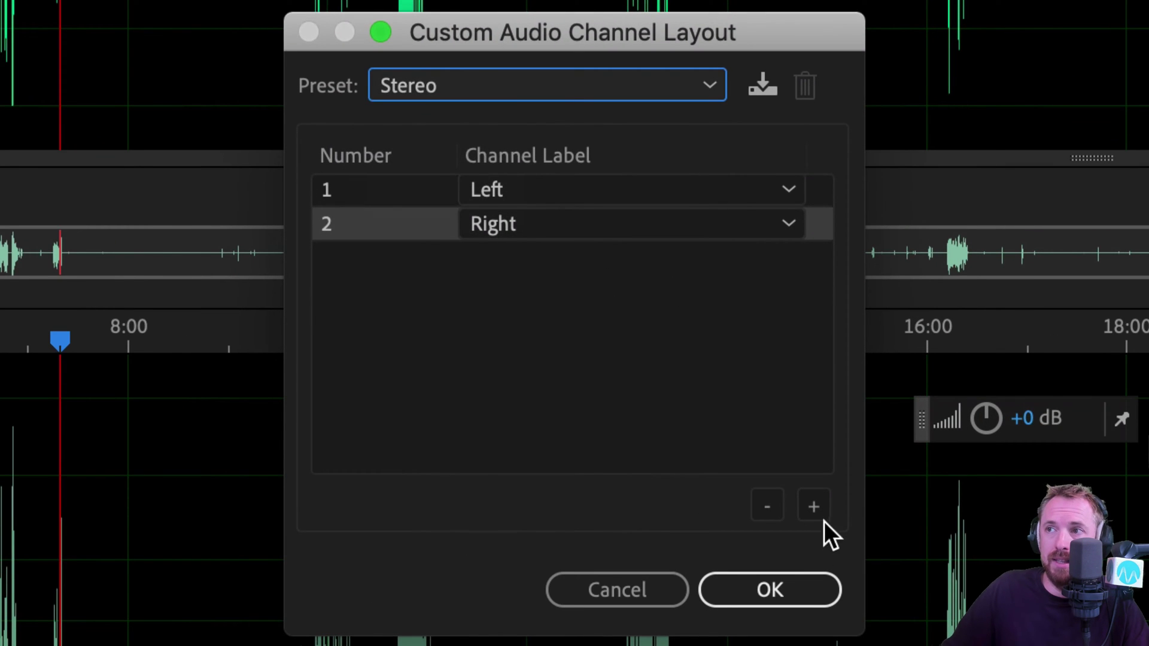
click(759, 506)
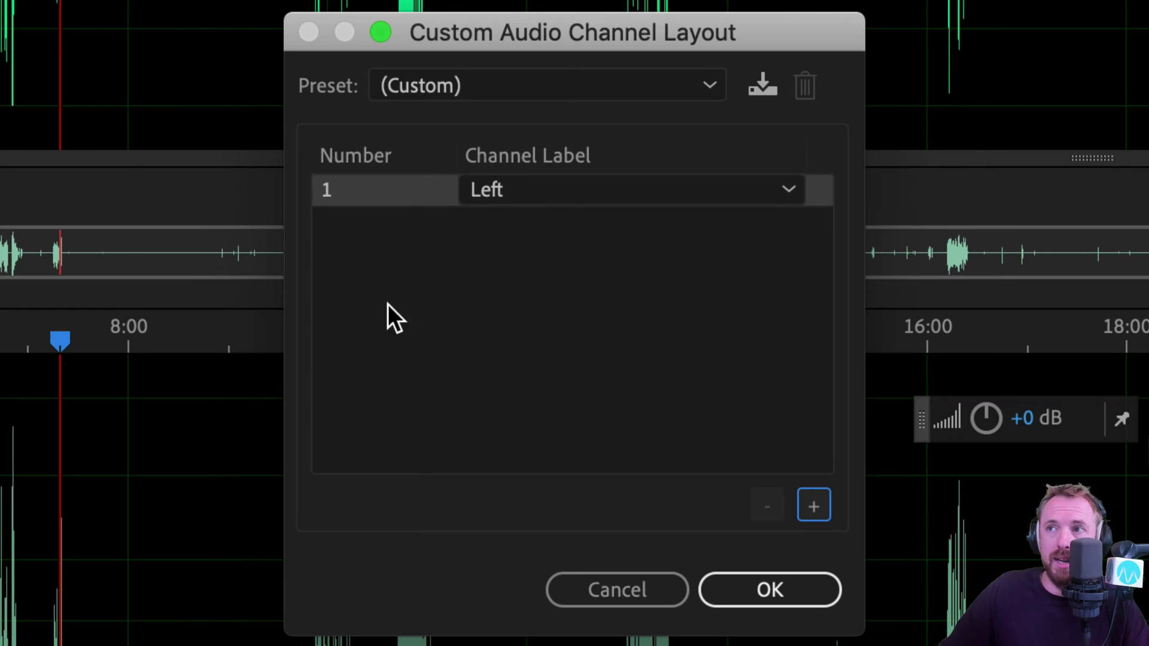
click(503, 186)
click(543, 224)
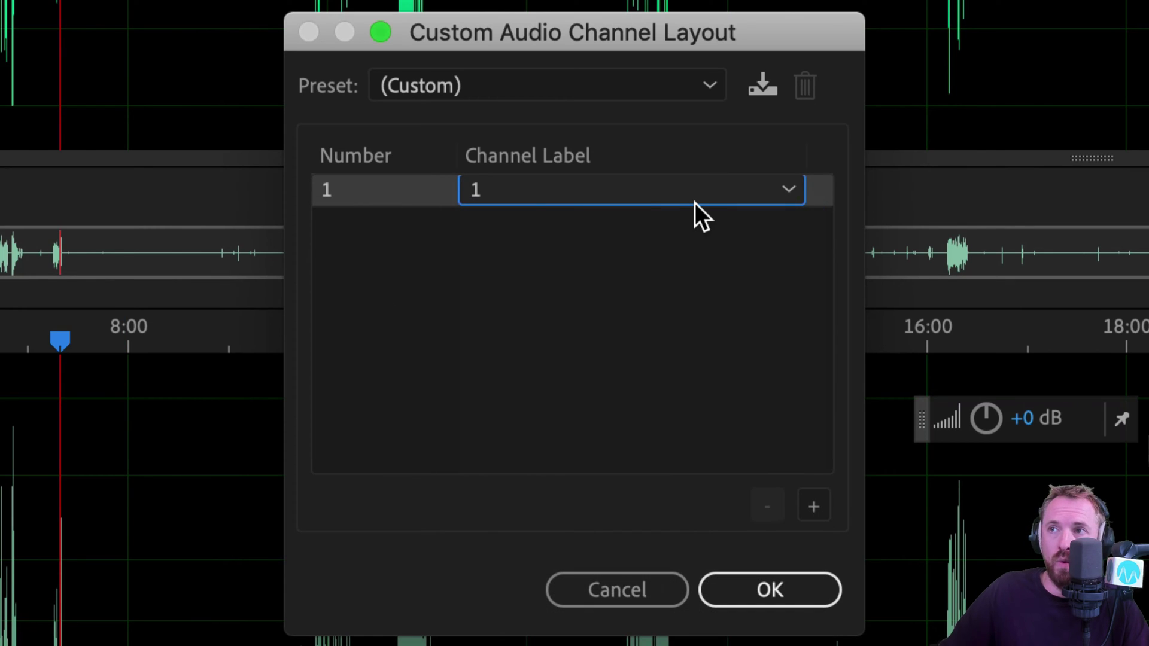
Add channels up to three and save the layout as preset 'Podcast with 3 Guests'
click(815, 507)
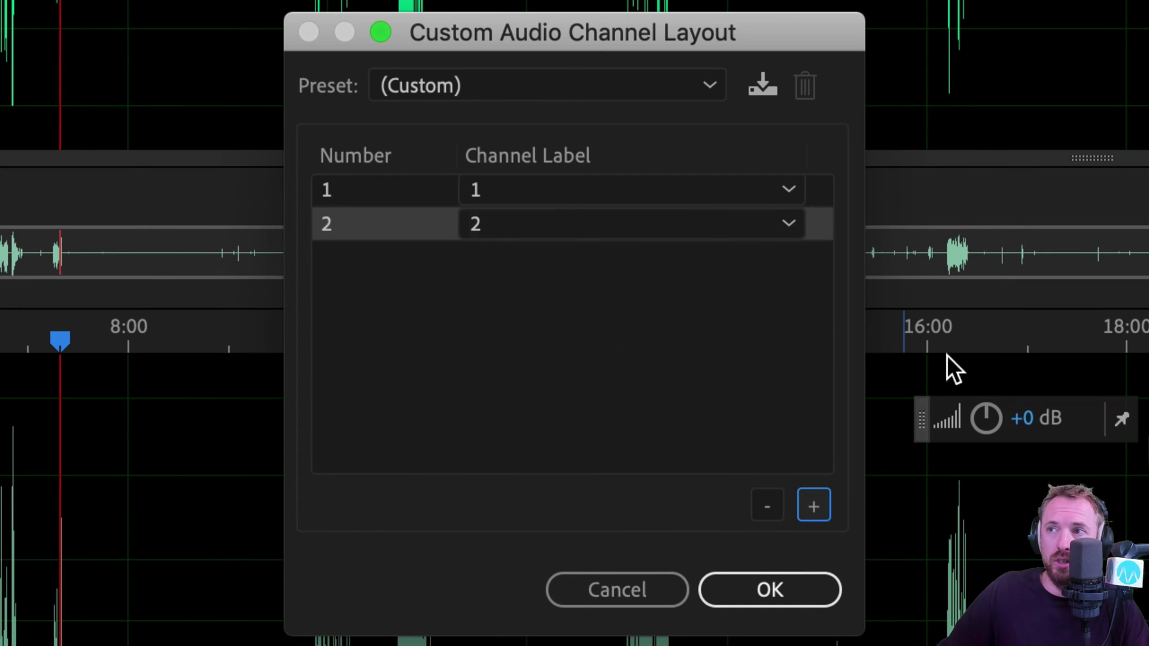
click(825, 506)
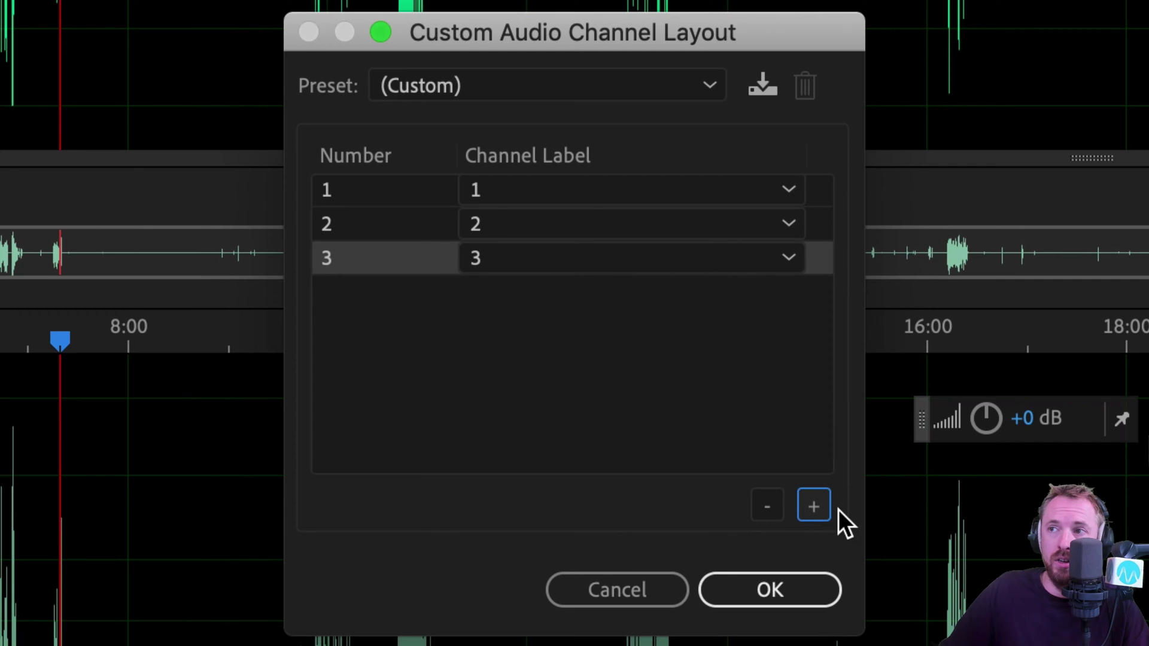
click(815, 507)
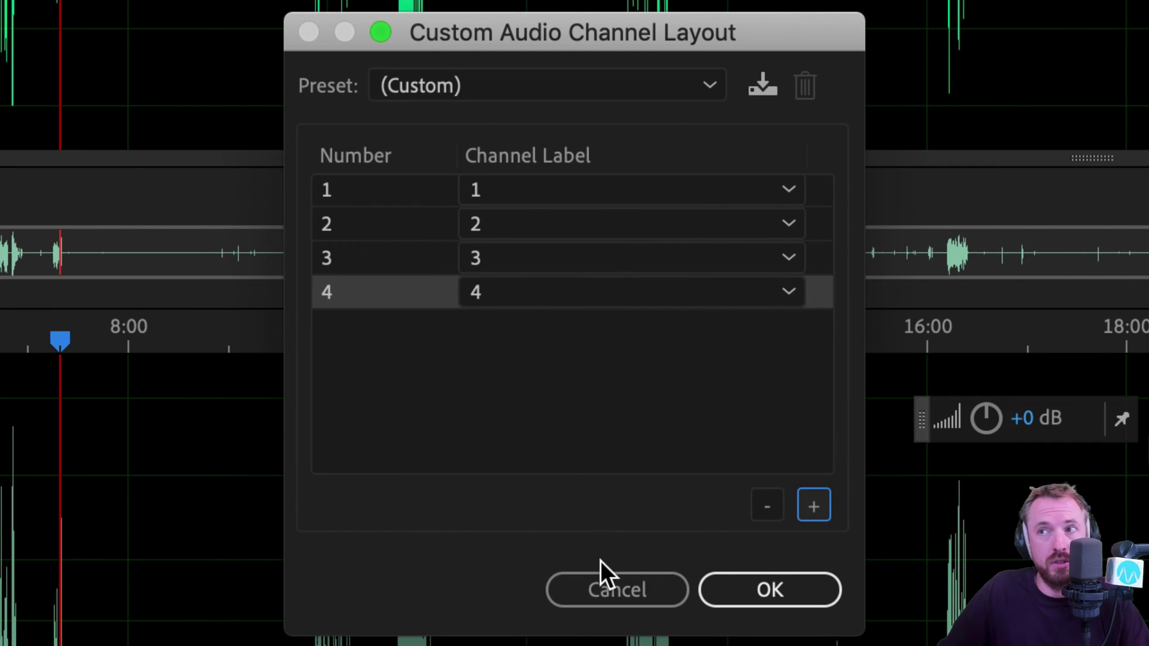
click(760, 508)
click(775, 578)
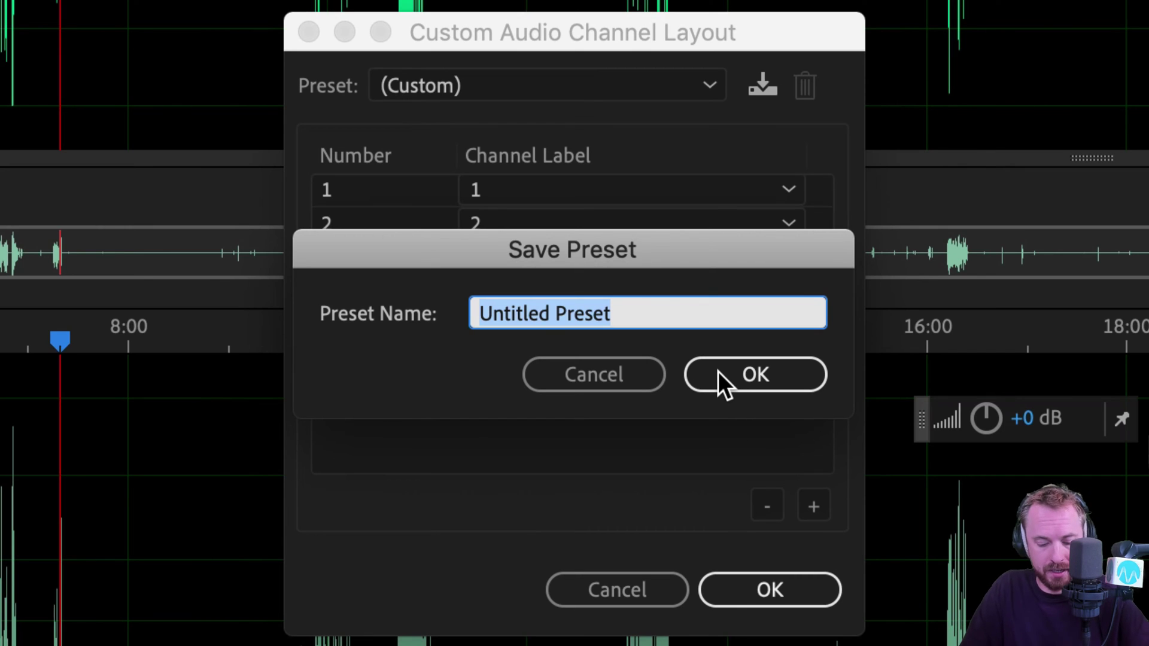
text(Podcast with )
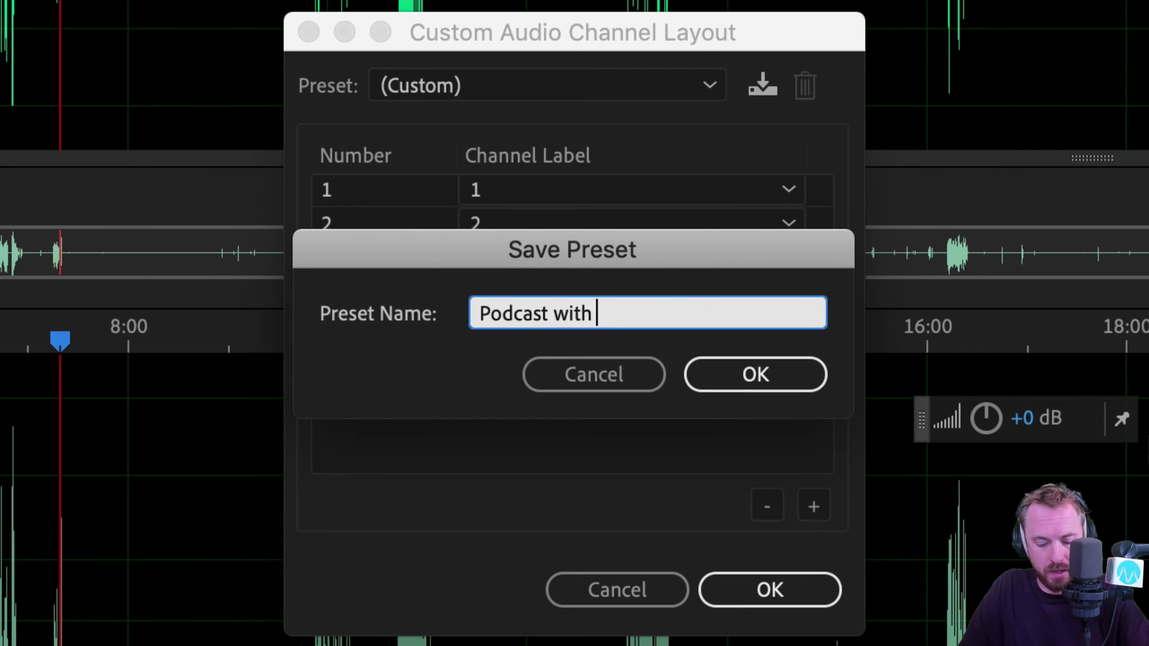
text(3 Guestst)
key(Return)
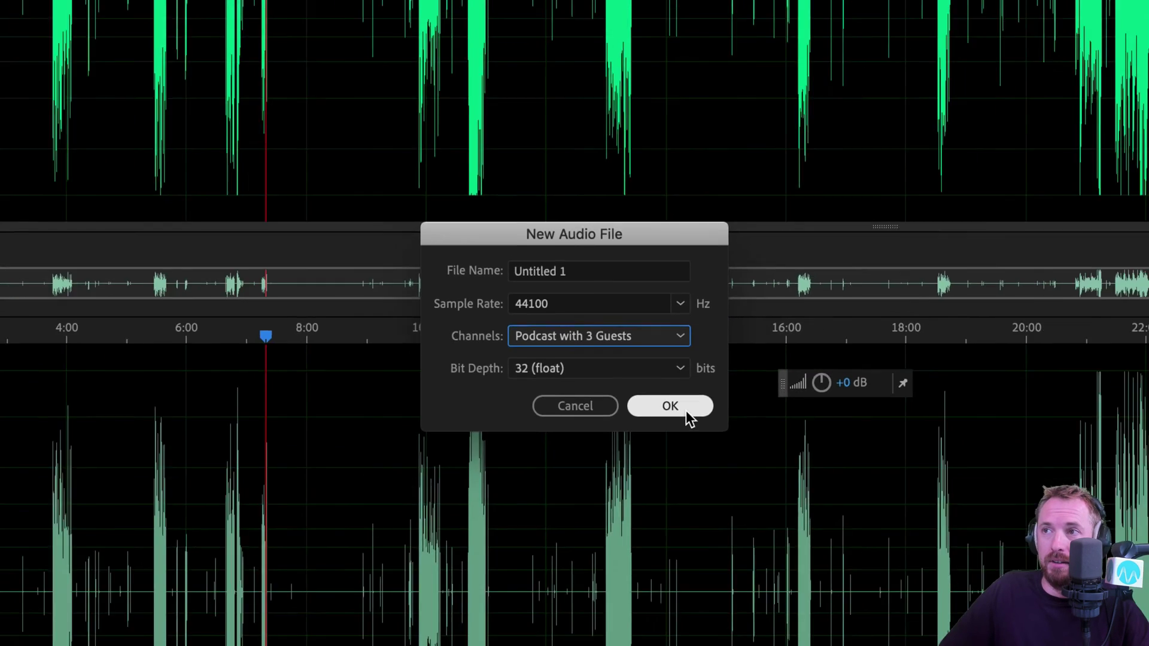
Create the 3-channel Untitled 1 file and paste gated Tr1 into channel 1
click(687, 411)
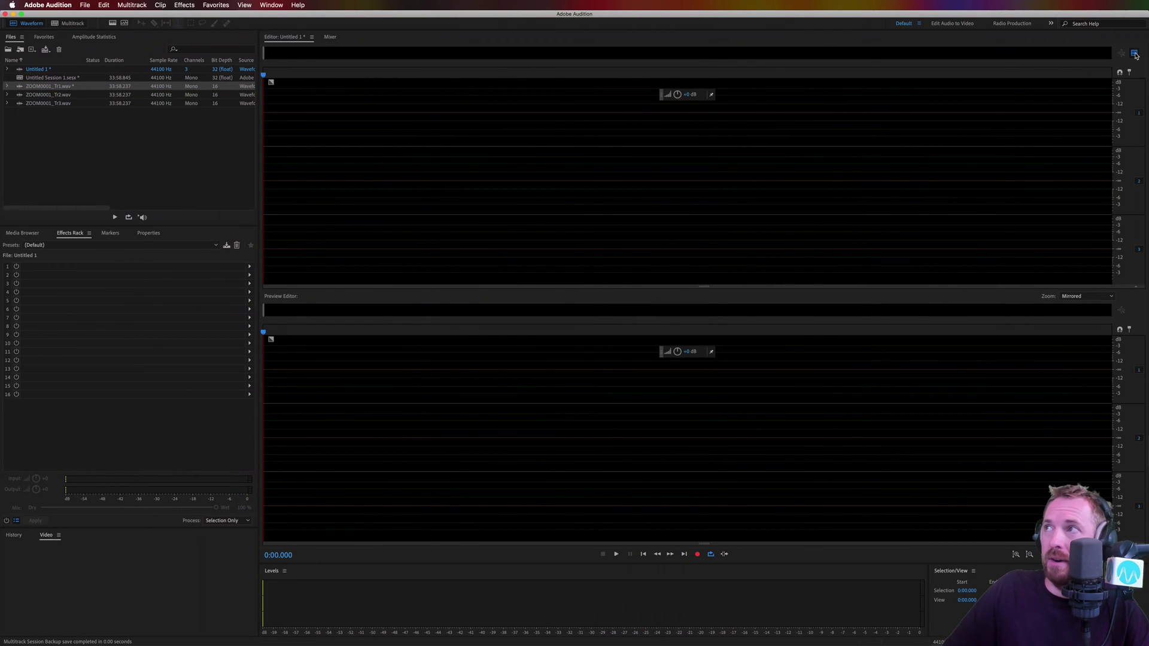
click(1135, 54)
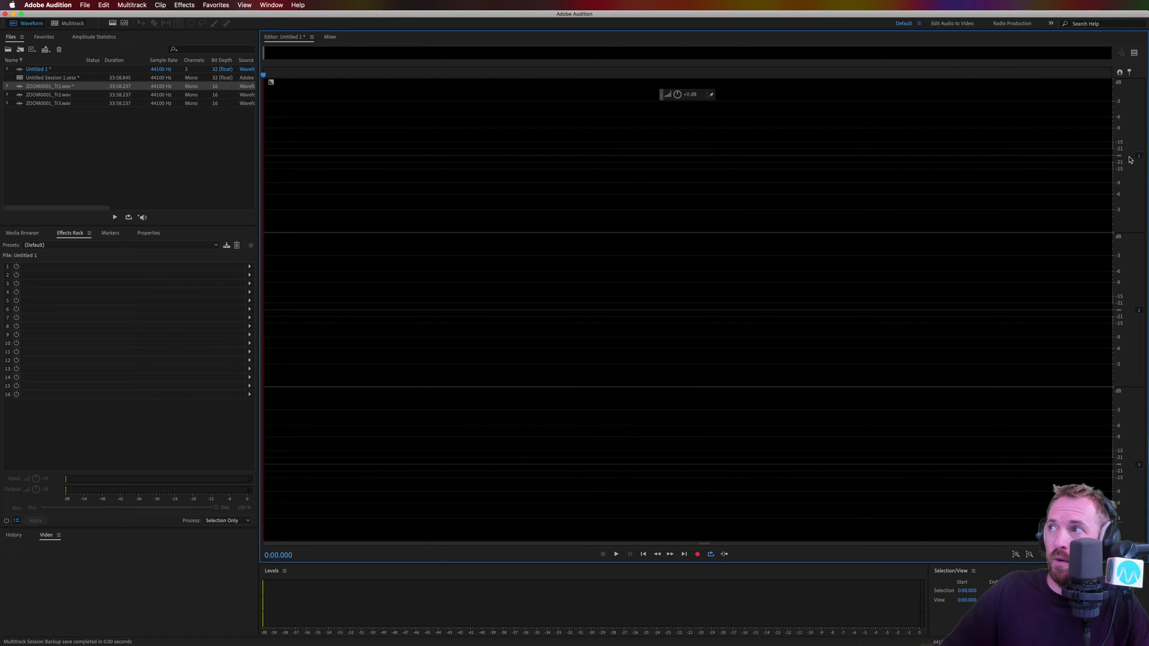
double_click(66, 86)
key(ctrl+a)
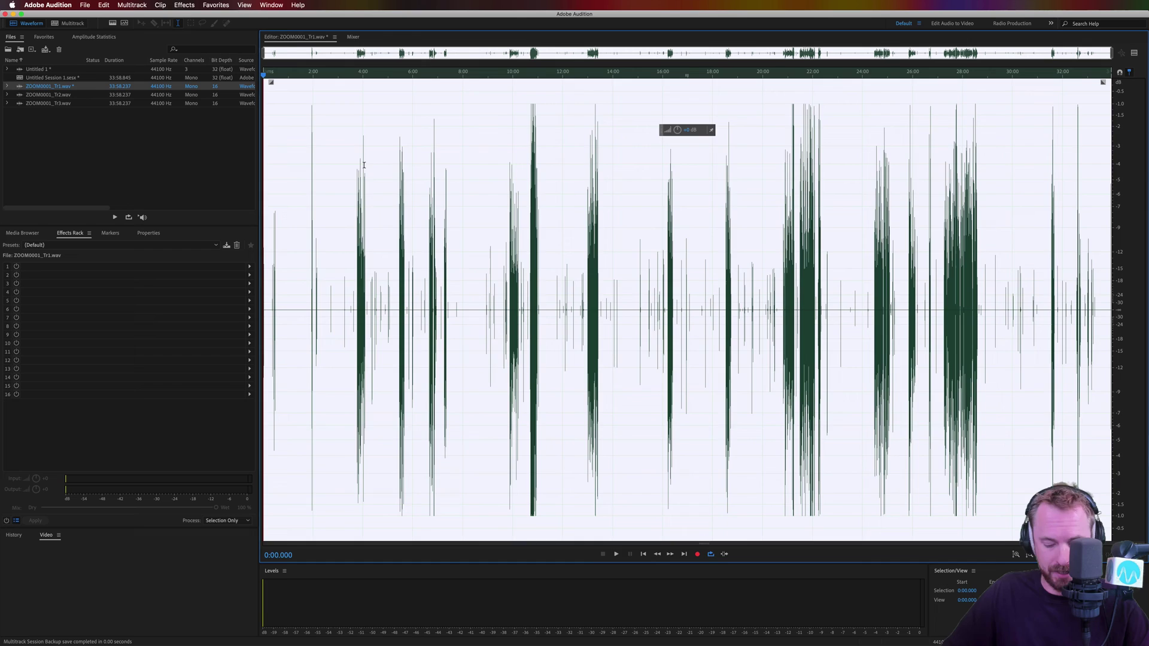
key(ctrl+c)
double_click(37, 70)
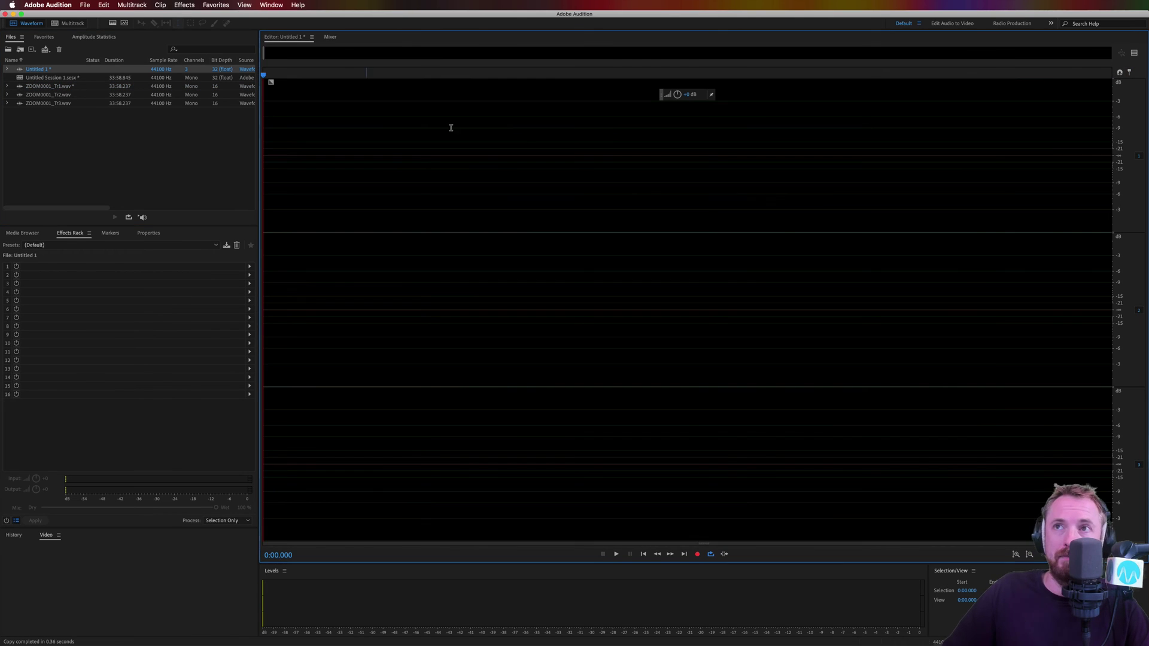
click(1139, 310)
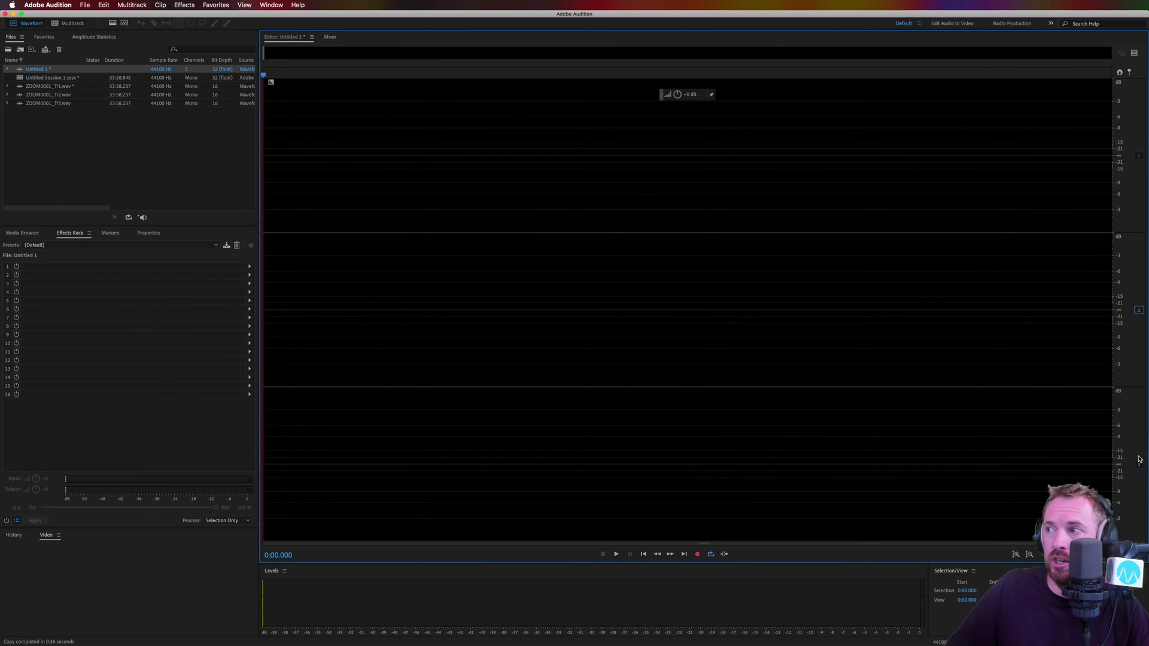
key(ctrl+v)
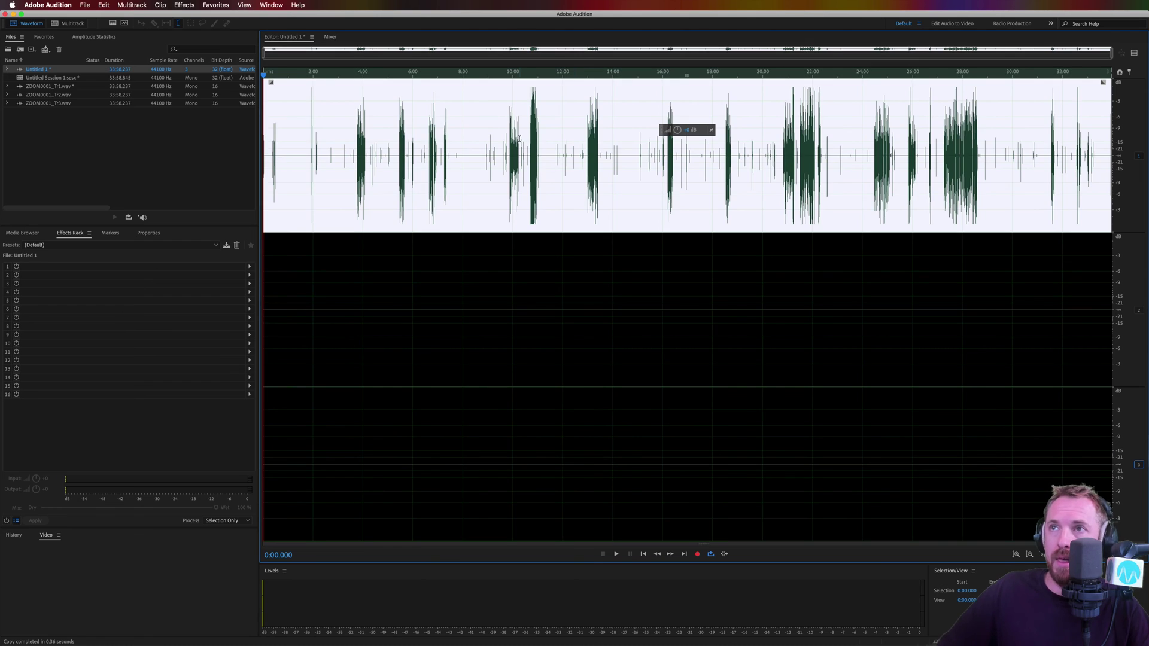
Copy ZOOM0001_Tr2 and make only channel 2 of Untitled 1 editable
double_click(37, 95)
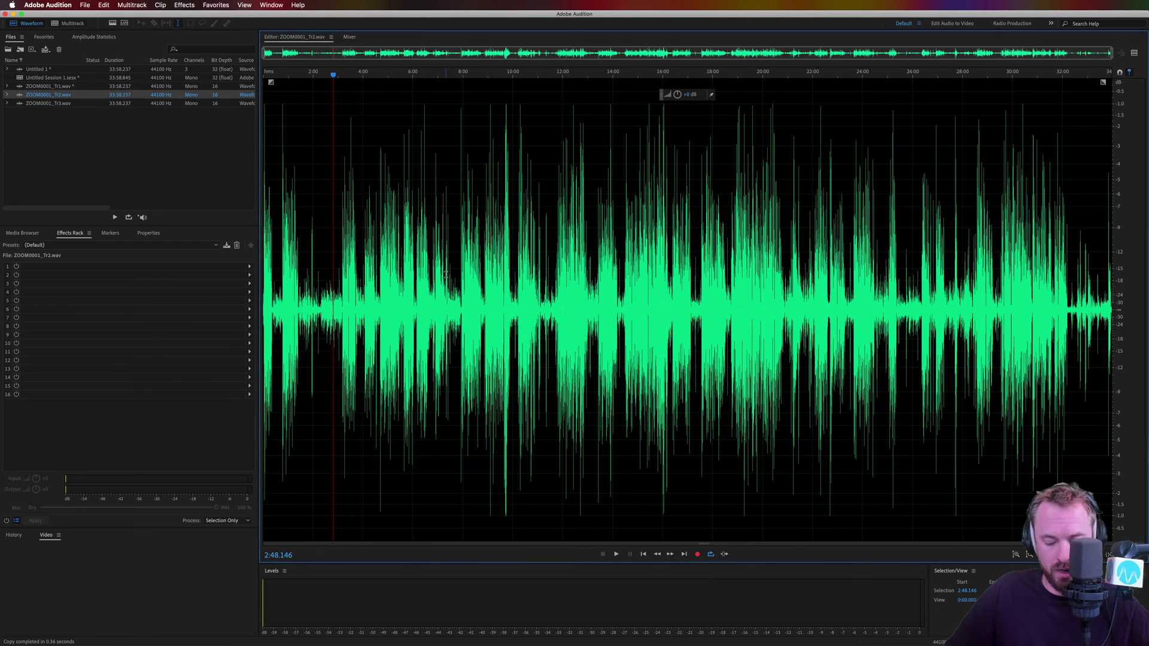
key(ctrl+a)
key(ctrl+c)
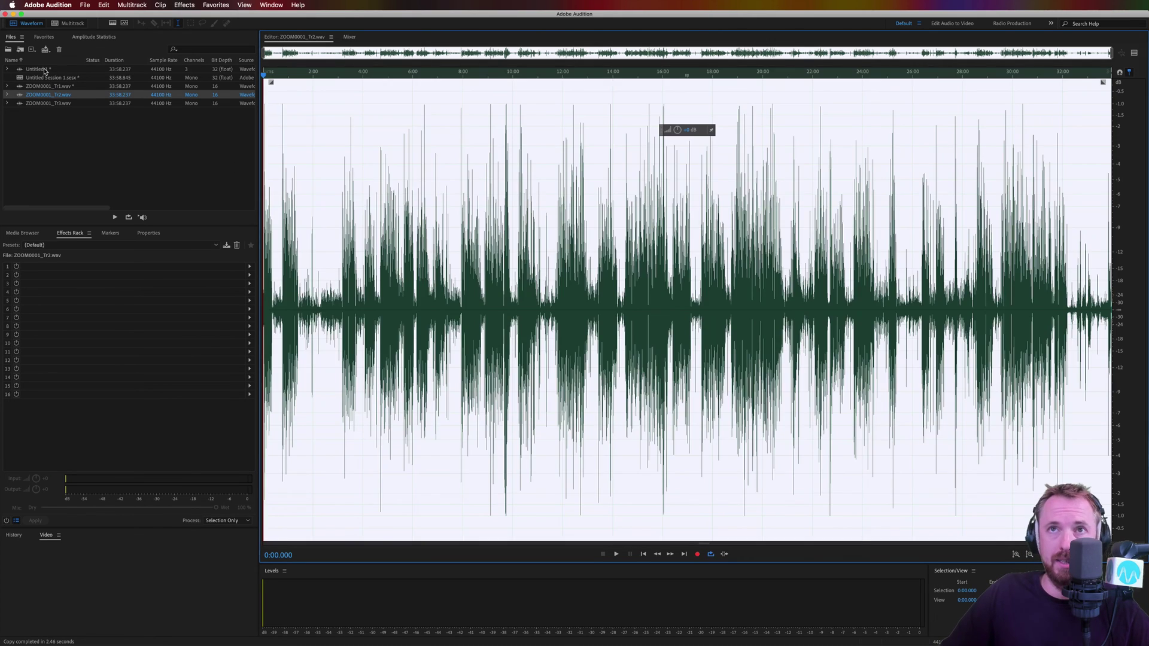
double_click(47, 69)
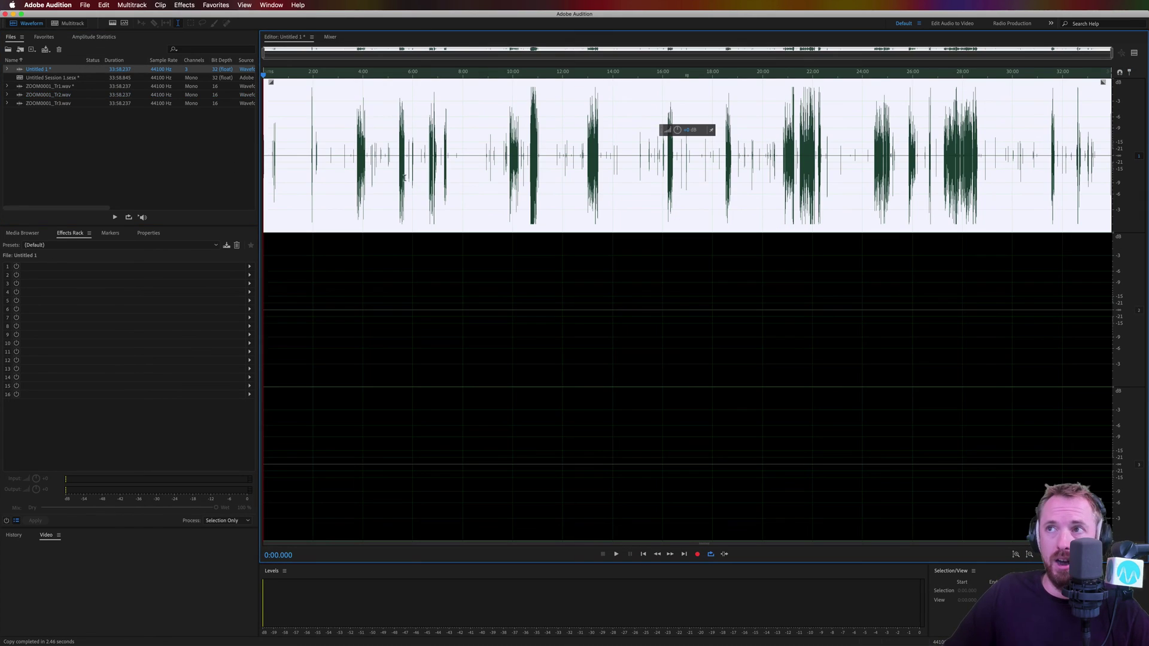
click(1139, 156)
click(1137, 311)
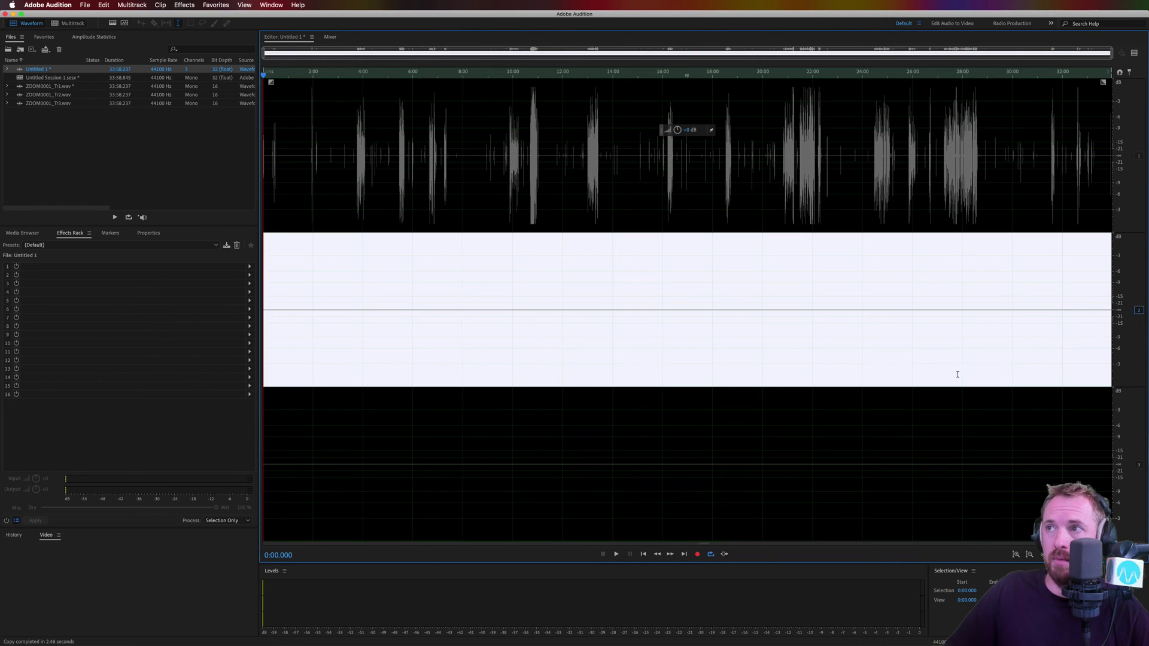
Paste ZOOM0001_Tr3 into channel 3 only, then re-enable channels 1 and 2
double_click(47, 103)
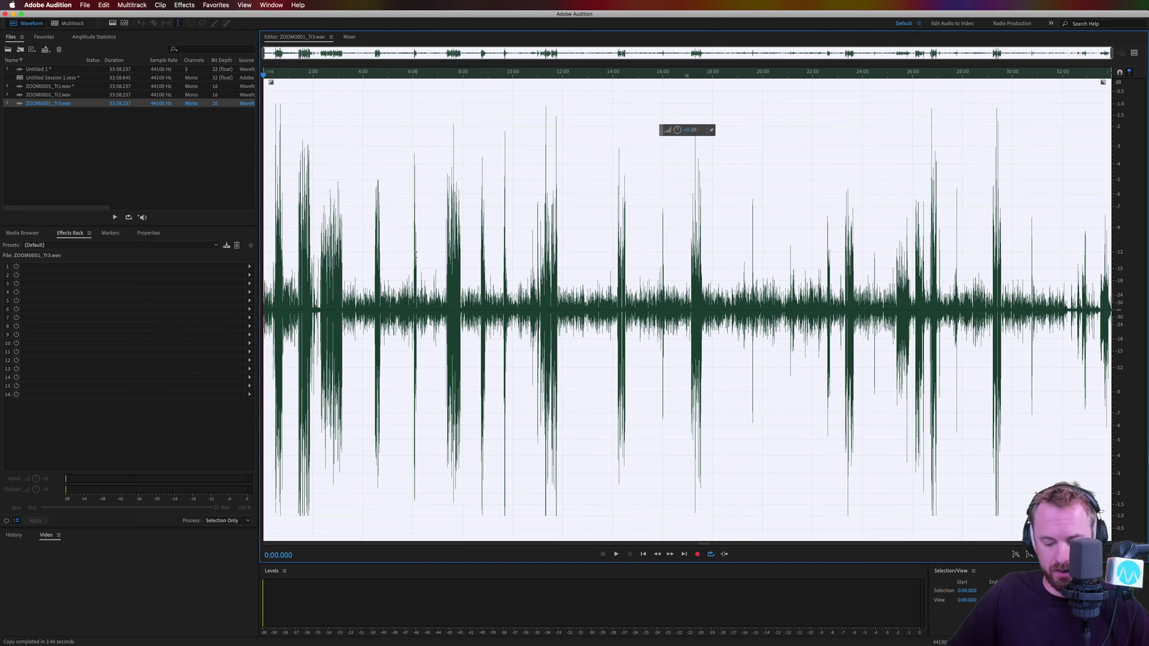
key(super+c)
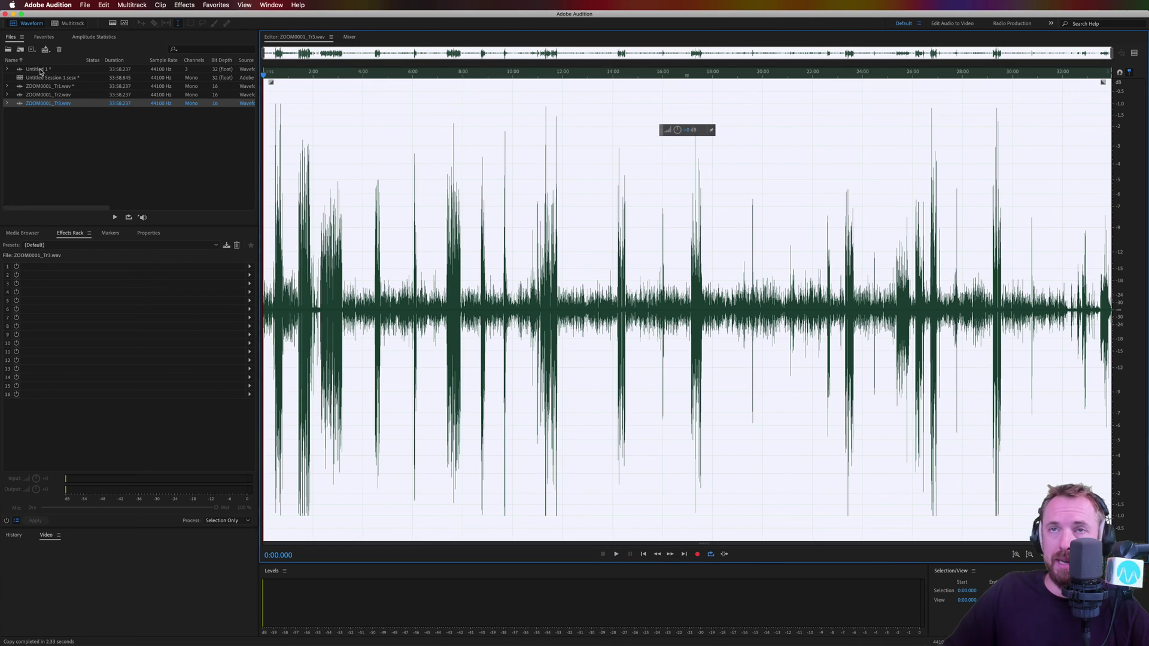
double_click(39, 70)
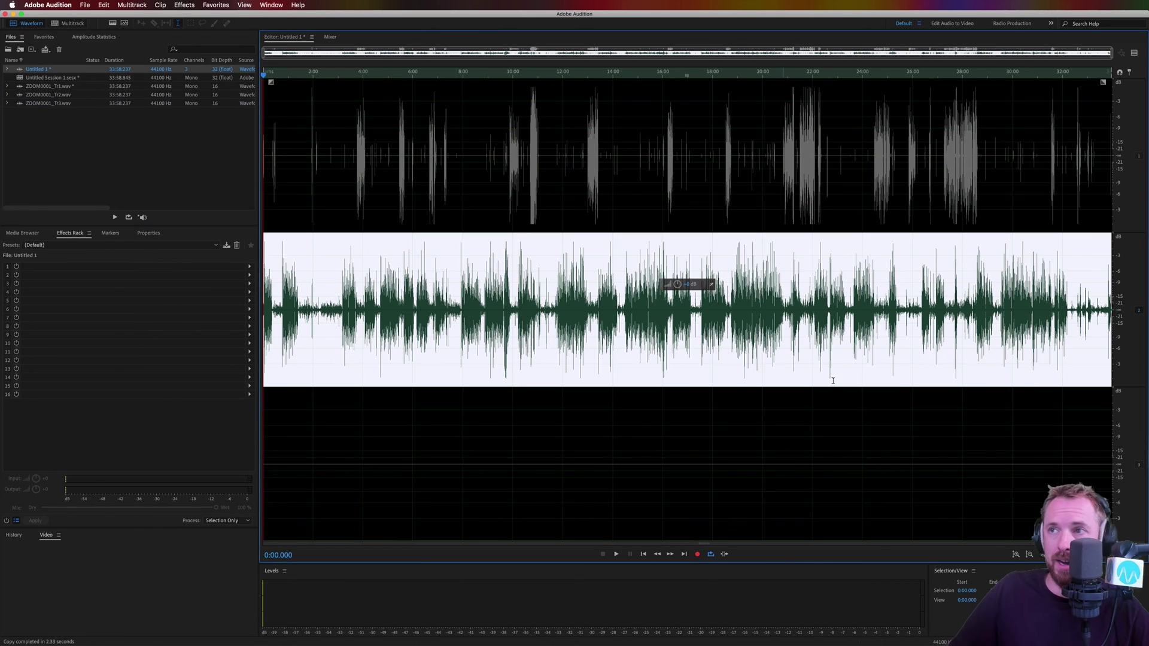
click(1140, 311)
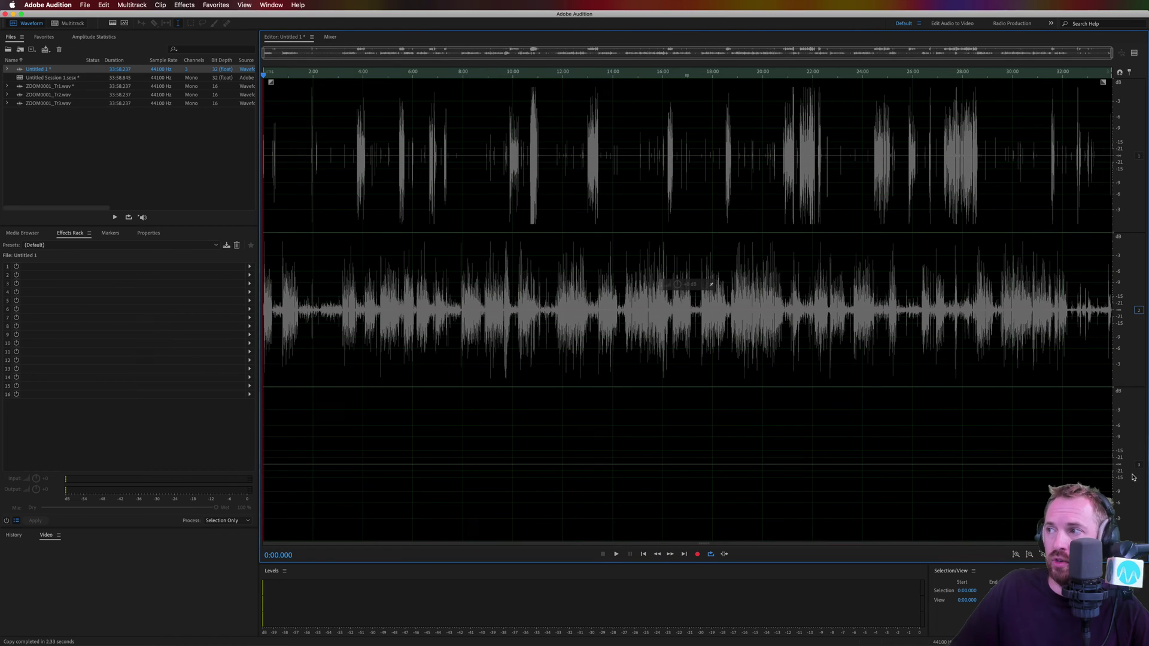
click(1139, 465)
key(super+v)
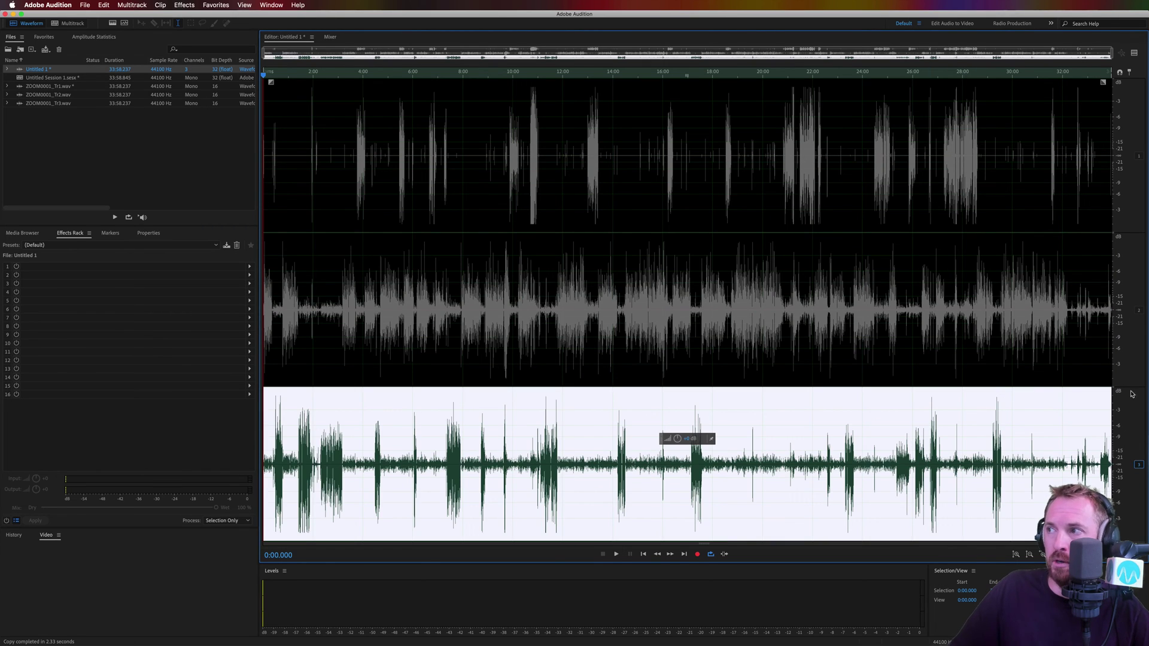
click(1139, 311)
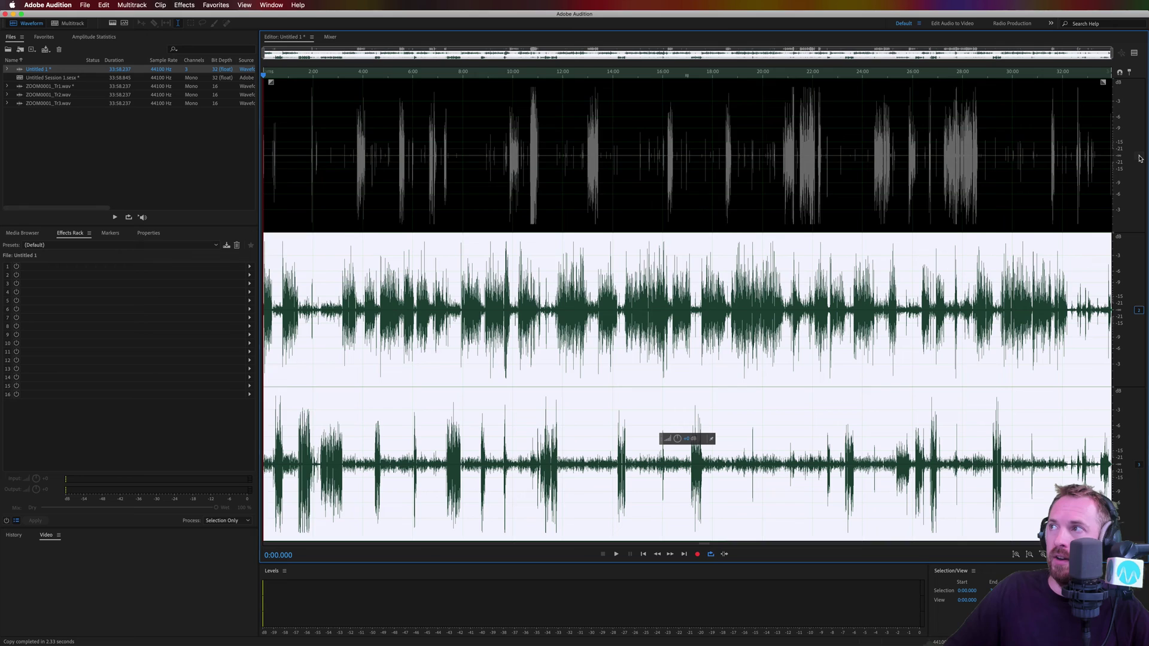
click(1140, 156)
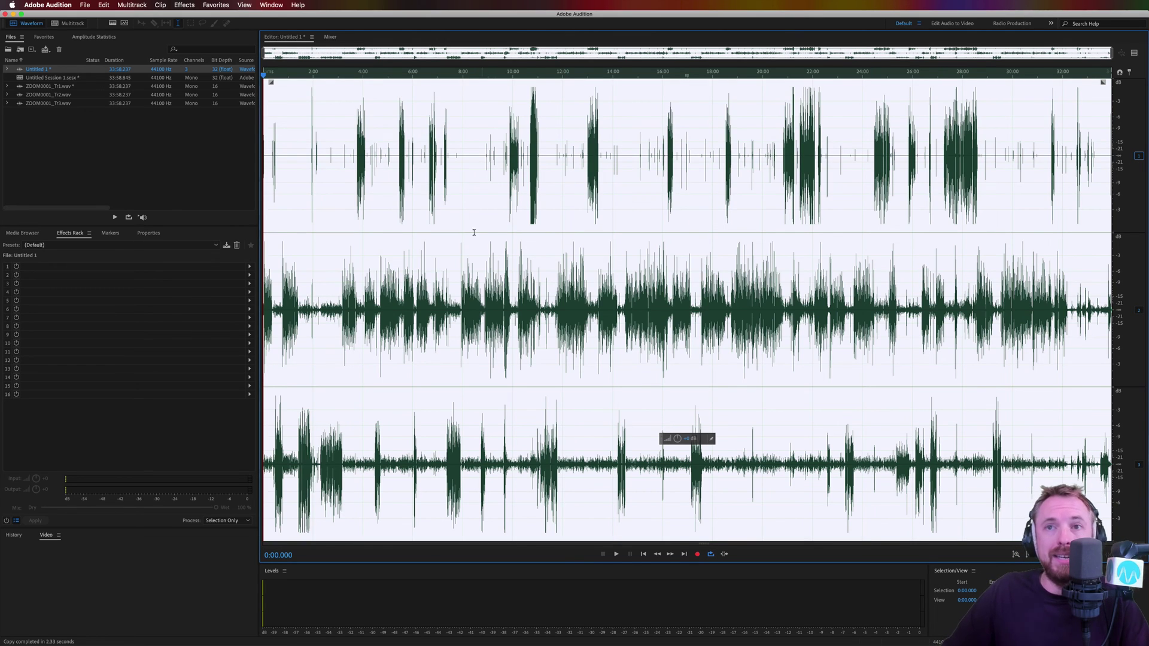
Scan the file with the (Default) Delete Silence diagnostic, listing 154 silent stretches
click(270, 5)
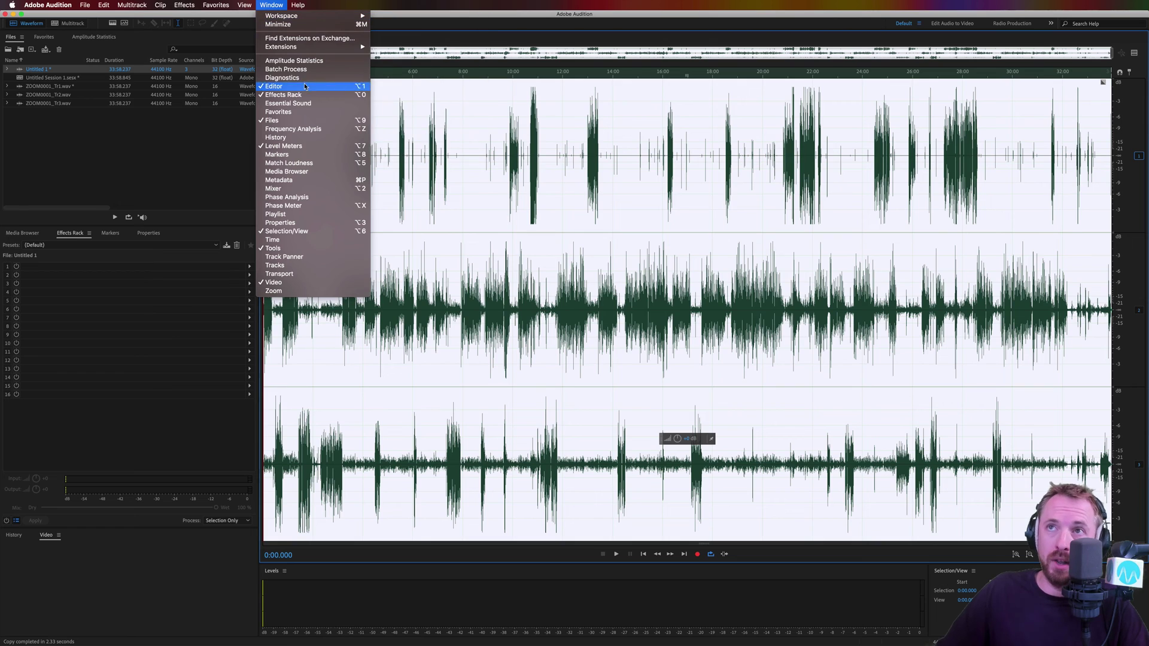
click(281, 77)
click(66, 256)
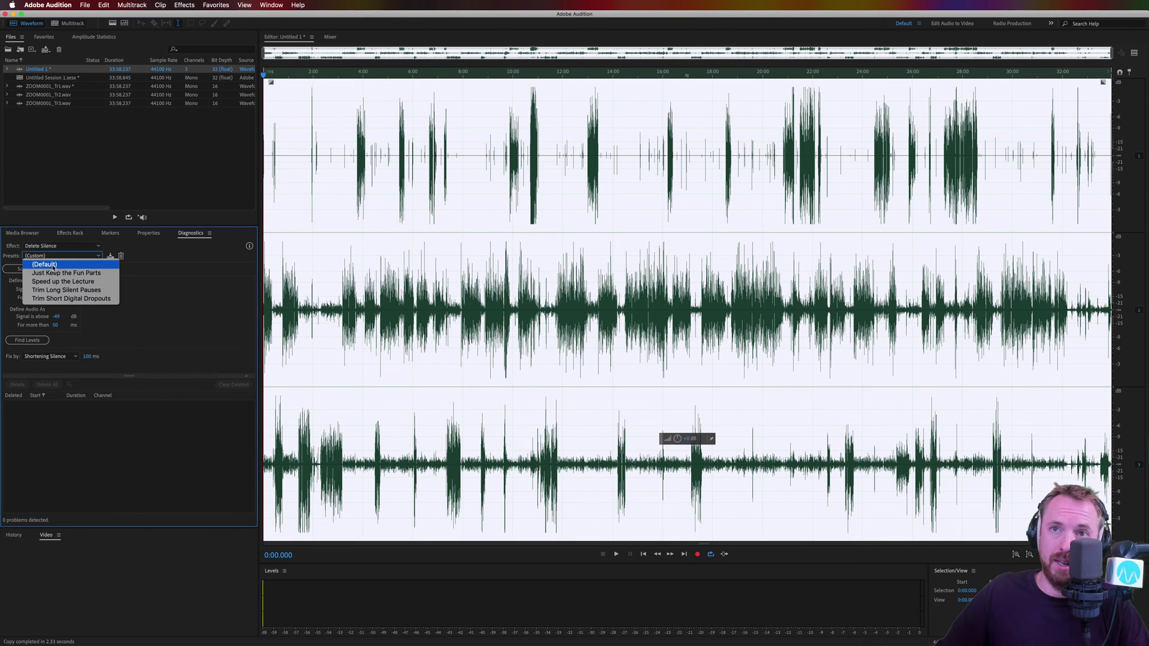
click(54, 265)
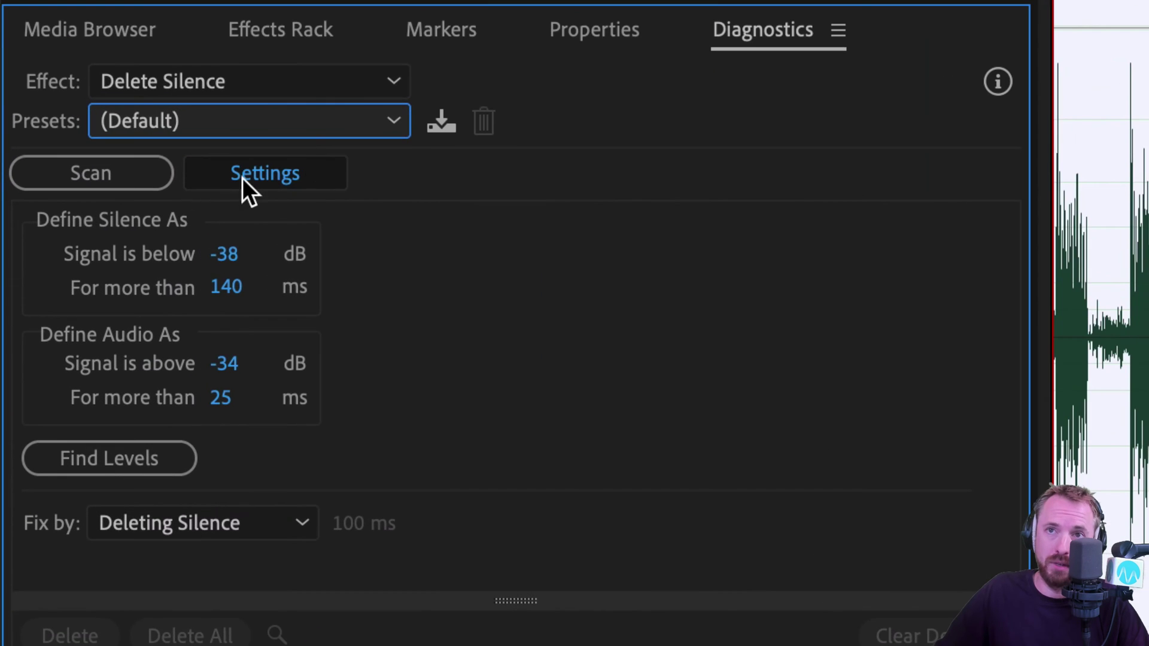
click(256, 173)
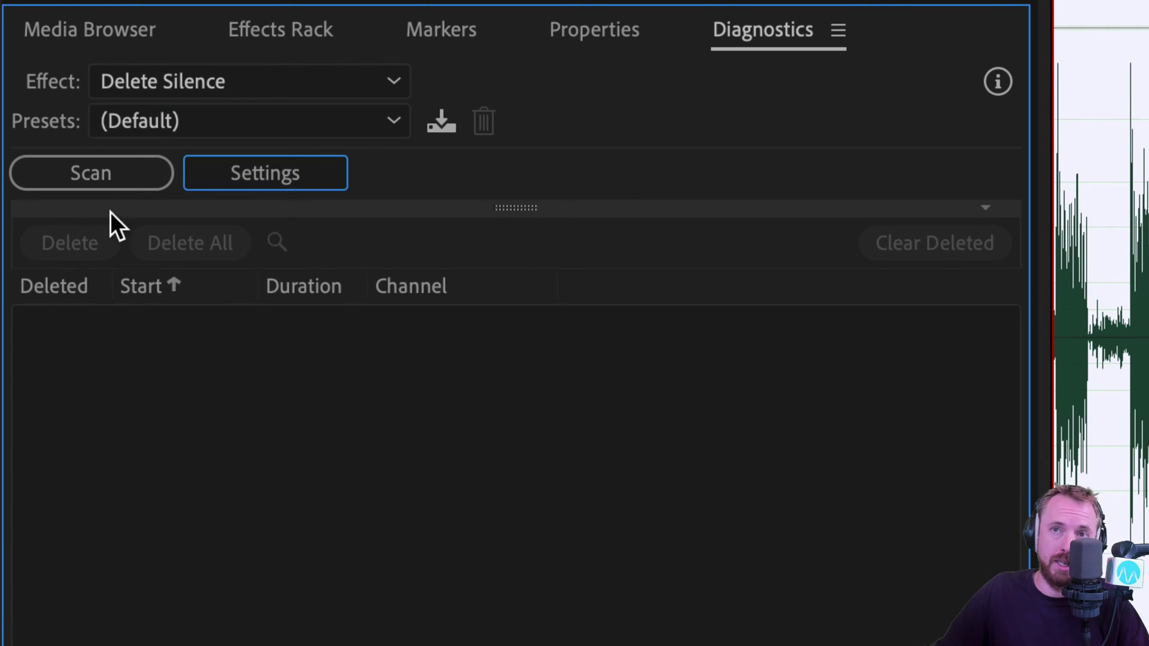
click(106, 187)
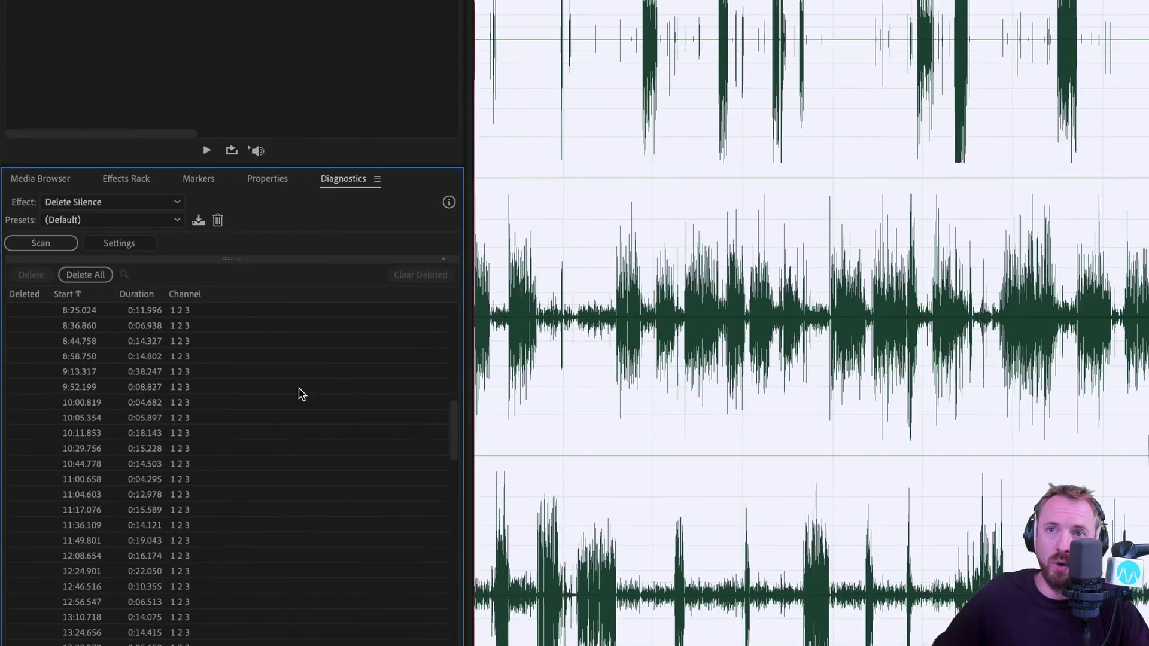
Scroll through the list of detected silences in the Diagnostics panel
scroll(165, 353, down, 20)
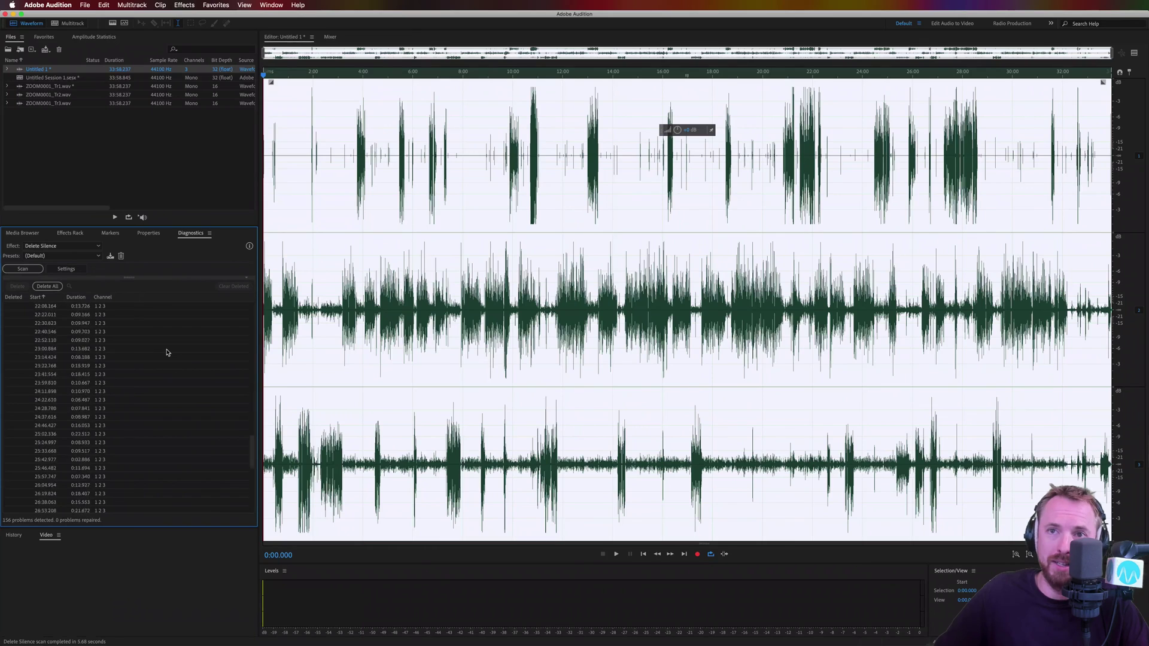
scroll(66, 331, up, 20)
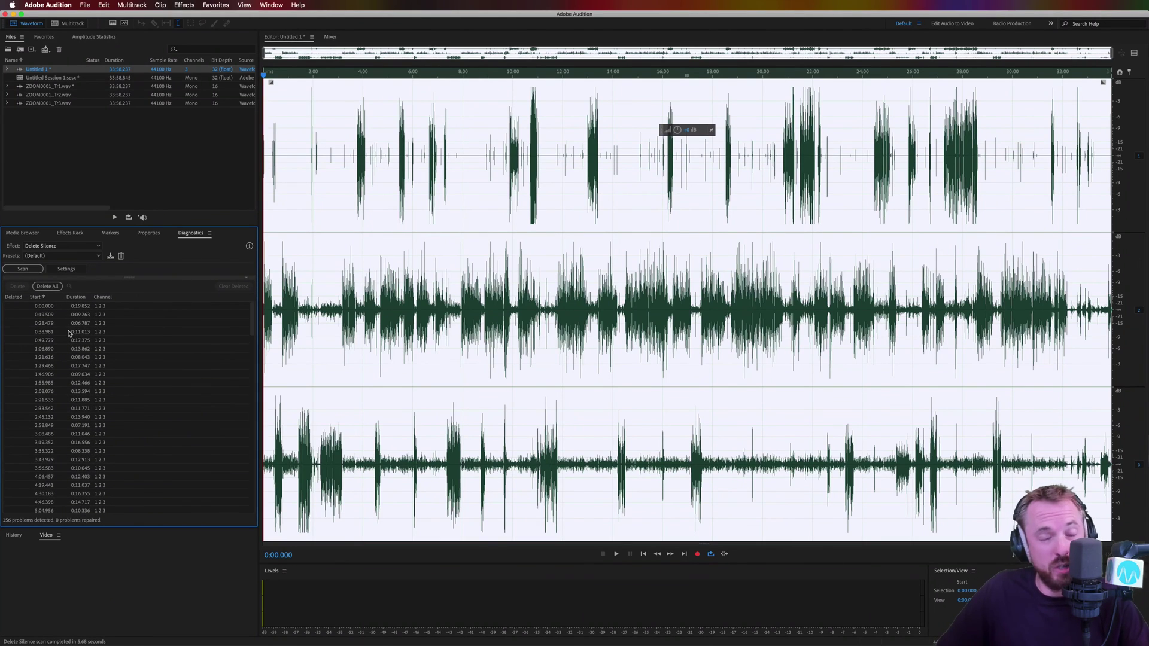
scroll(67, 333, down, 20)
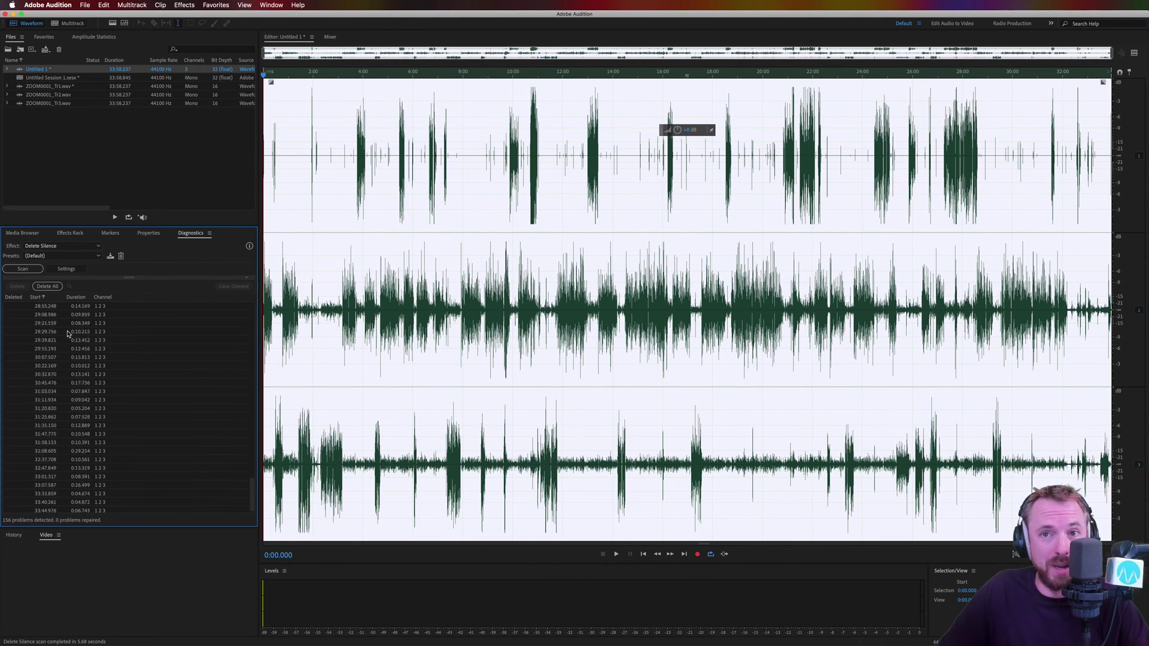
scroll(49, 329, up, 20)
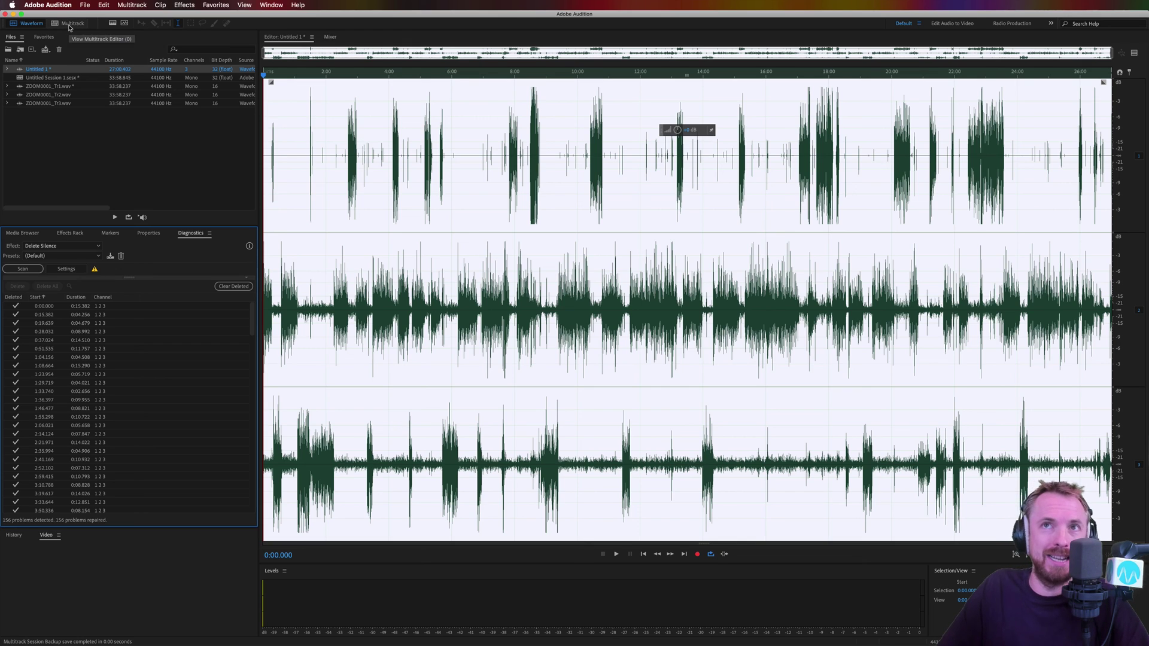
Open Untitled Session 1 and place Untitled 1's 1: Mono, 2: Mono, 3: Mono on Tracks 1–3
double_click(31, 77)
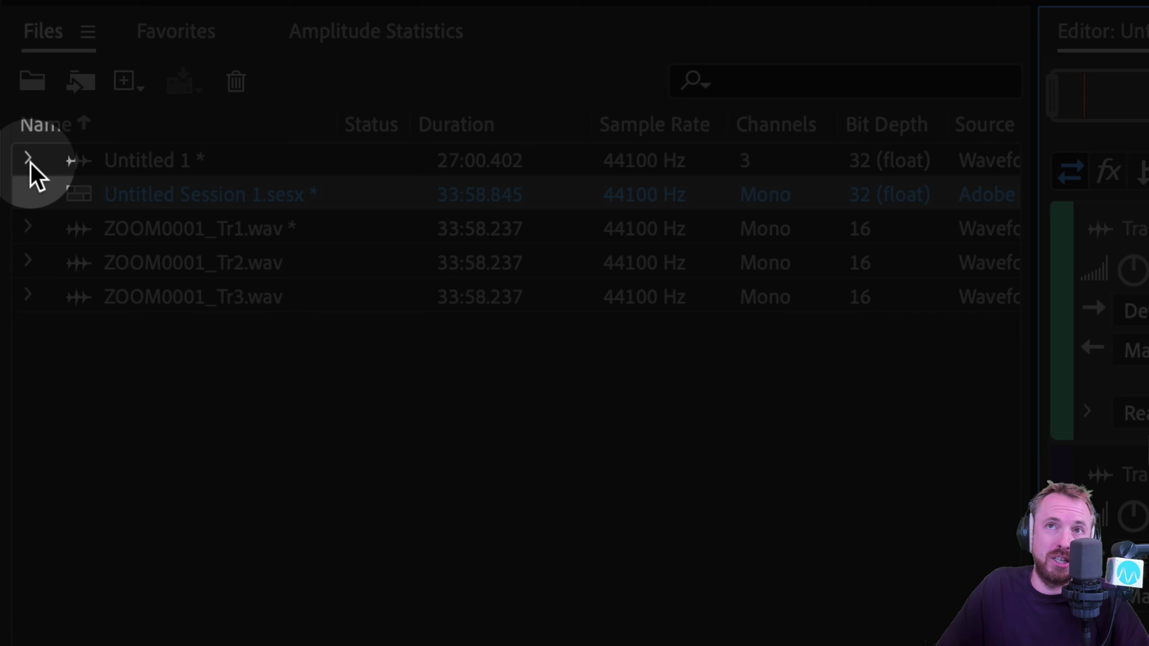
click(29, 159)
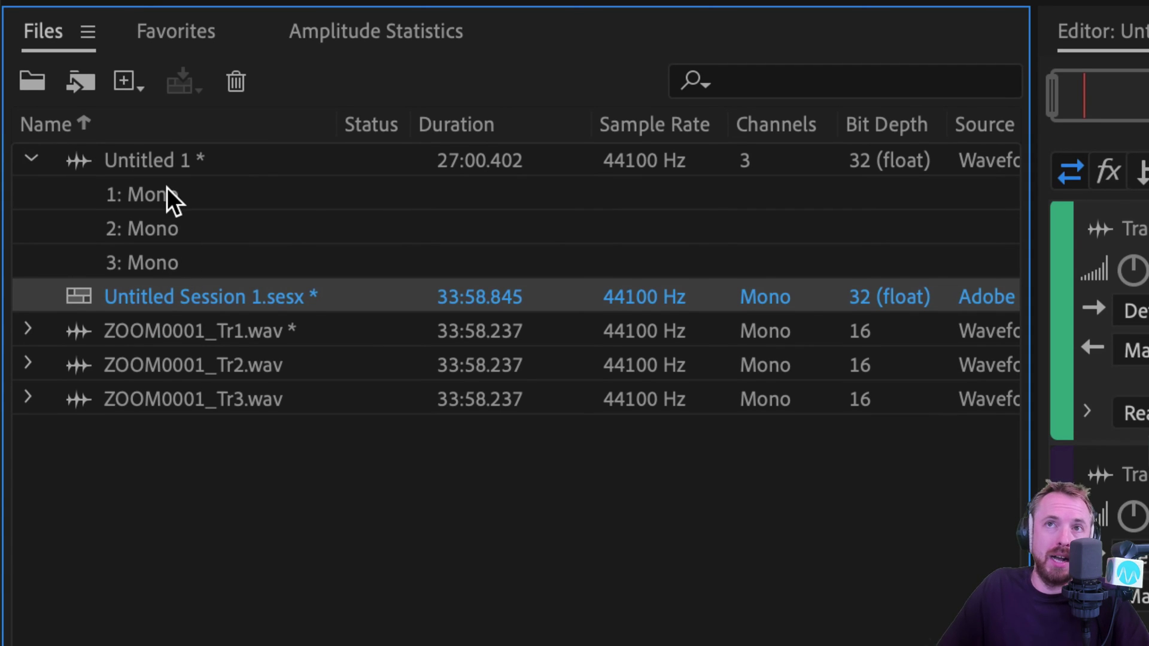
drag(167, 193, 1148, 266)
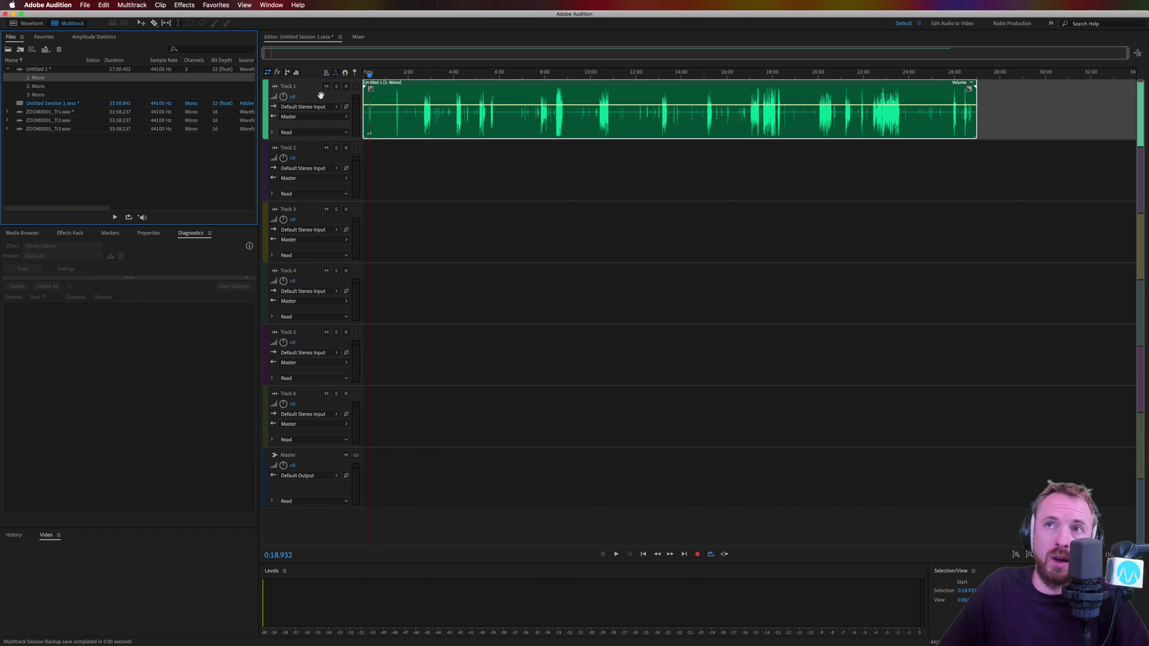
drag(39, 86, 342, 164)
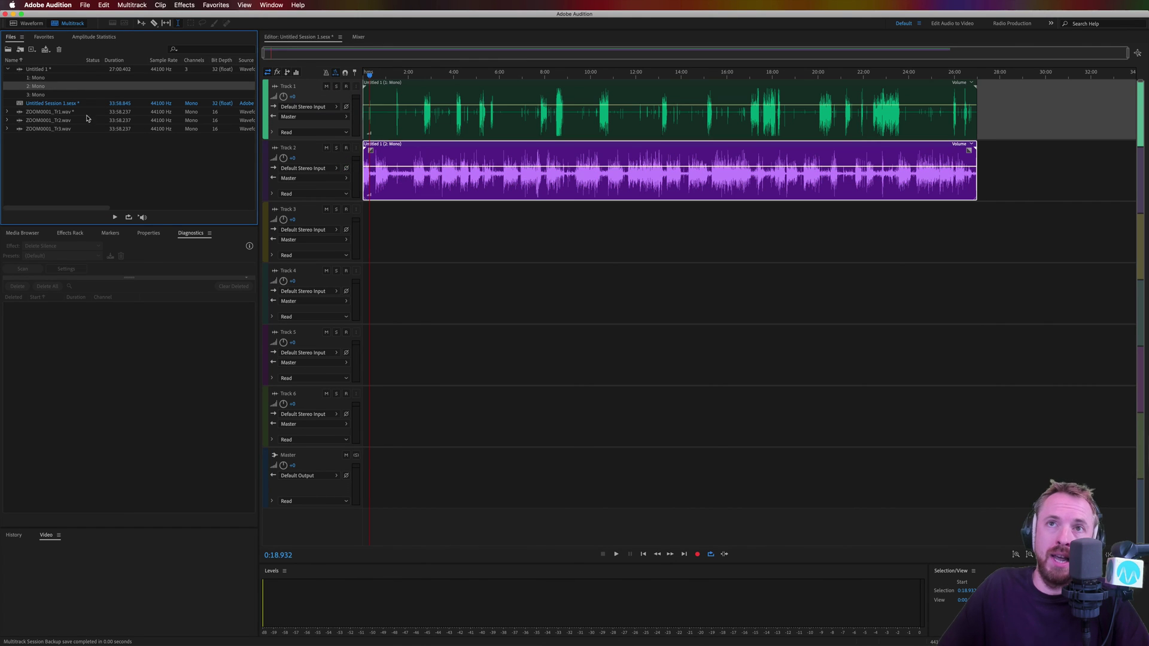
drag(37, 94, 381, 216)
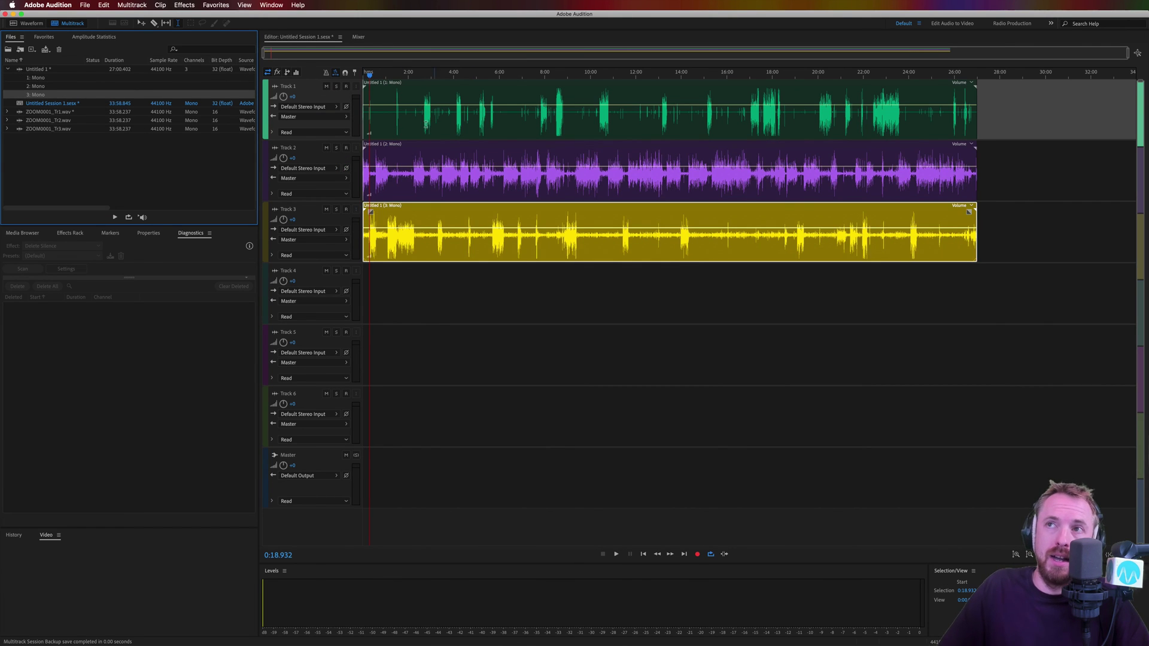